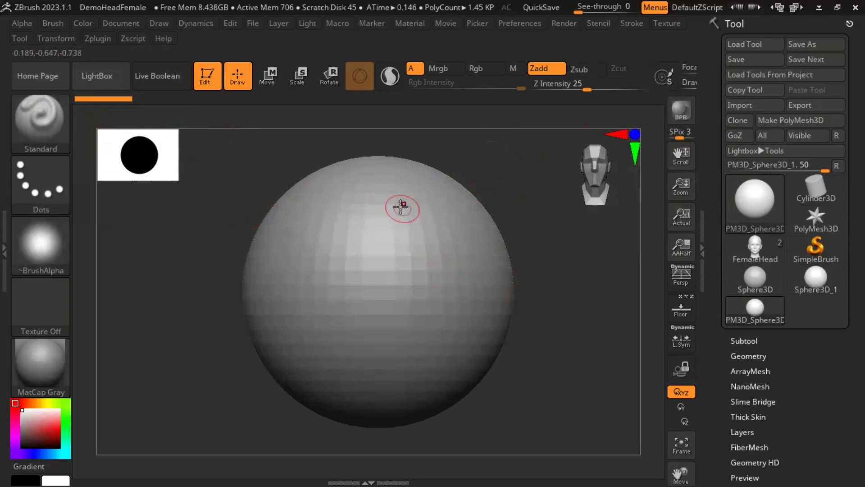
# - Sculpt test strokes down the front of the sphere with the Standard brush at Z Intensity 25 and show the wireframe
pyautogui.moveTo(378, 193); pyautogui.dragTo(428, 240)
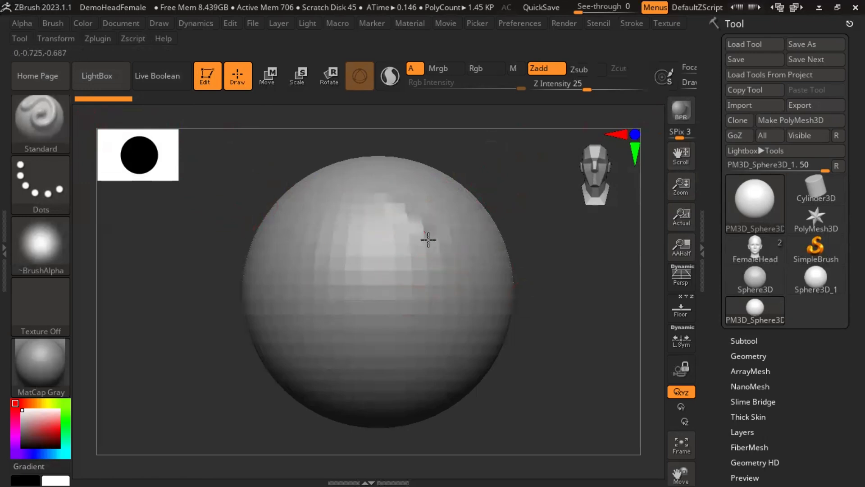
pyautogui.moveTo(455, 305); pyautogui.dragTo(463, 340)
pyautogui.moveTo(396, 211)
pyautogui.mouseDown()
pyautogui.moveTo(423, 243)
pyautogui.moveTo(467, 335)
pyautogui.mouseUp()
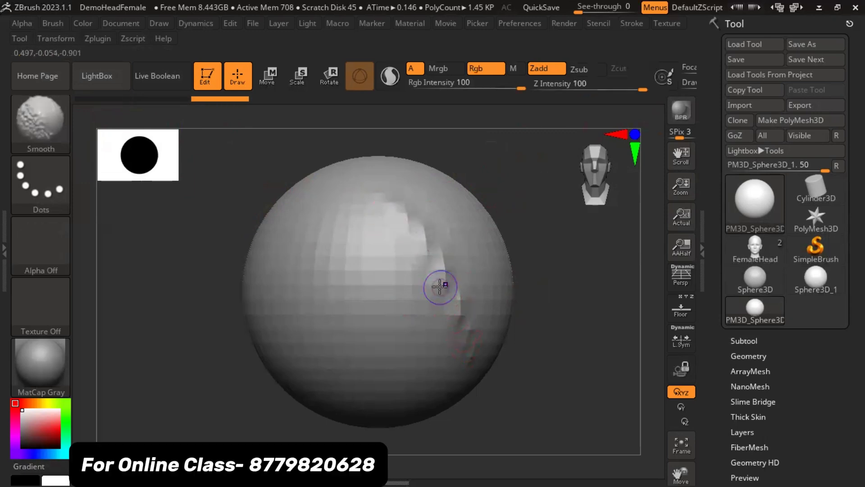
pyautogui.hotkey('shift', 'f')
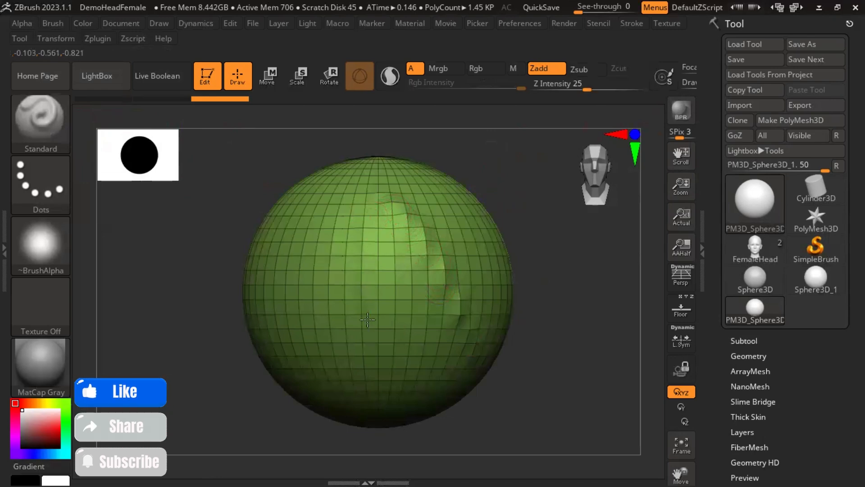
# - Undo and redo the sculpted strokes on the sphere, and hide the polygon wireframe
pyautogui.moveTo(299, 271); pyautogui.dragTo(445, 280)
pyautogui.hotkey('ctrl', 'z')
pyautogui.hotkey('ctrl', 'z')
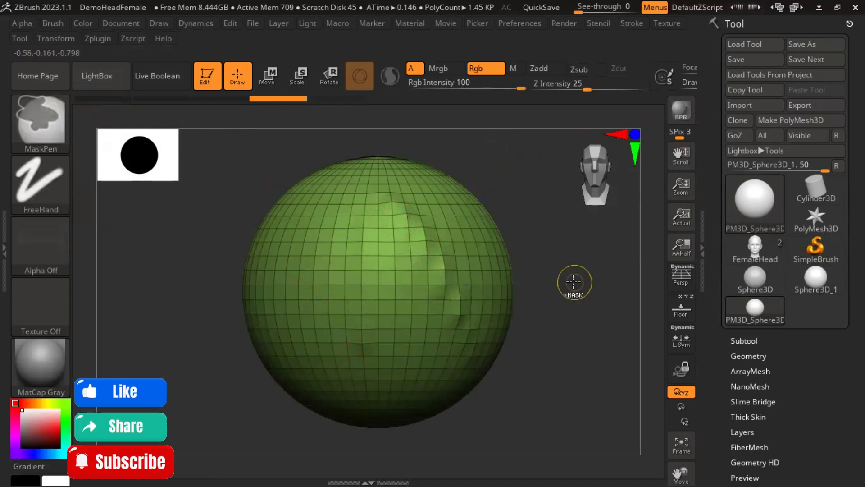
pyautogui.hotkey('ctrl', 'z')
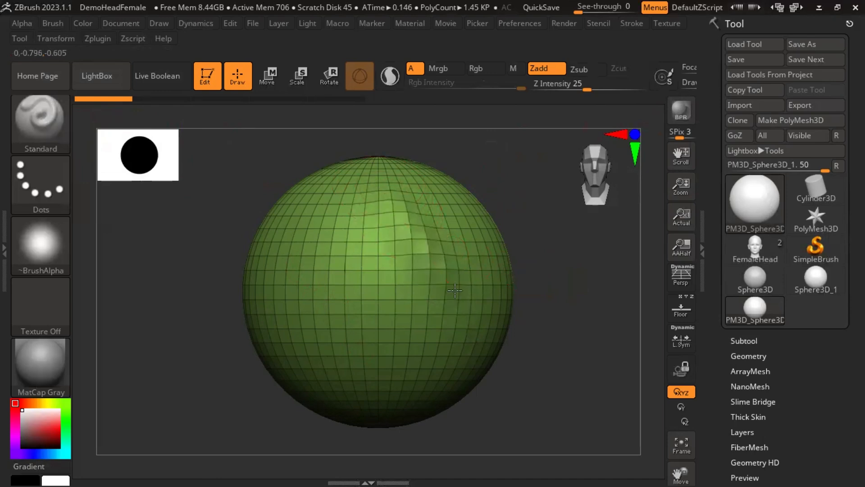
pyautogui.hotkey('ctrl', 'shift', 'z')
pyautogui.moveTo(556, 309); pyautogui.dragTo(451, 222)
pyautogui.hotkey('ctrl', 'shift', 'z')
pyautogui.hotkey('ctrl', 'shift', 'z')
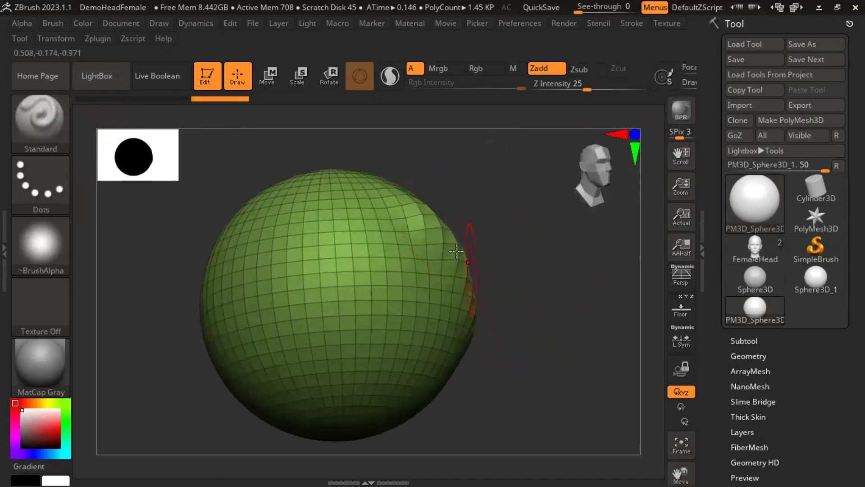
pyautogui.hotkey('shift', 'f')
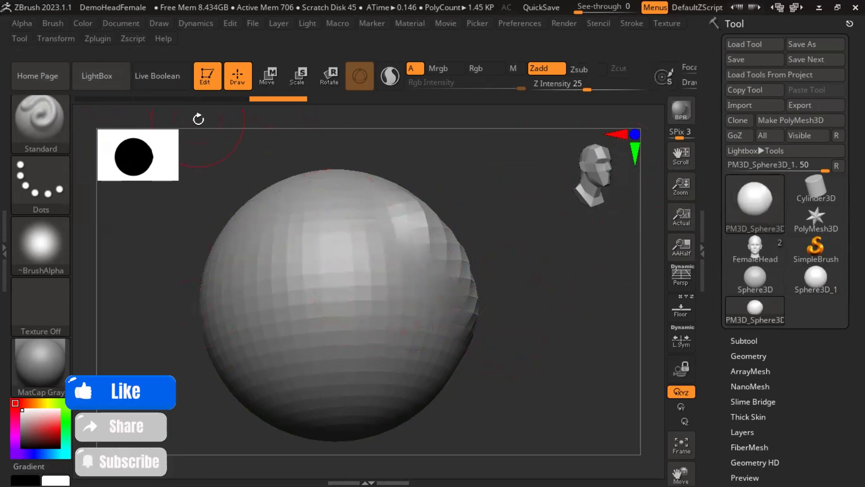
# - Turn on the polyframe display and undo all the sculpted strokes on the sphere
pyautogui.click(45, 40)
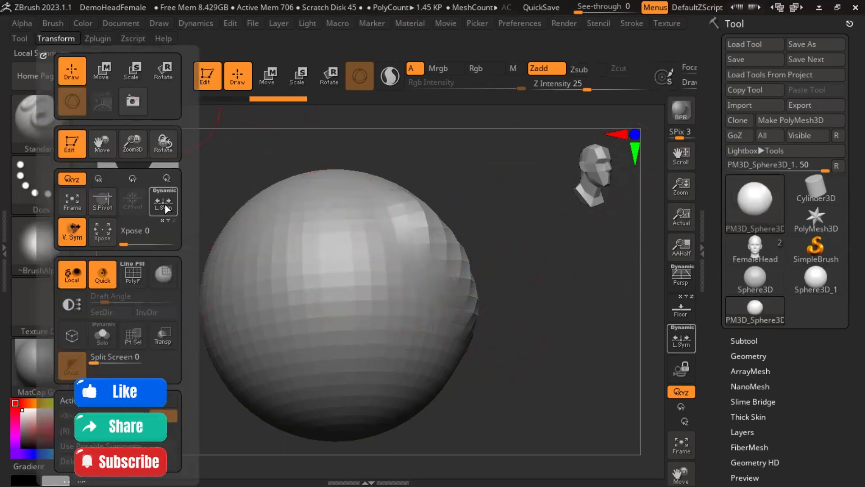
pyautogui.click(133, 273)
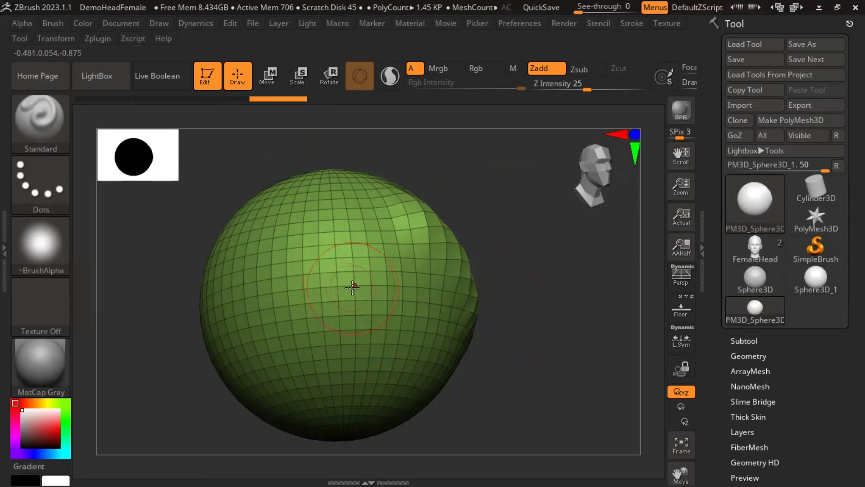
pyautogui.moveTo(533, 261)
pyautogui.mouseDown()
pyautogui.moveTo(515, 292)
pyautogui.moveTo(545, 261)
pyautogui.mouseUp()
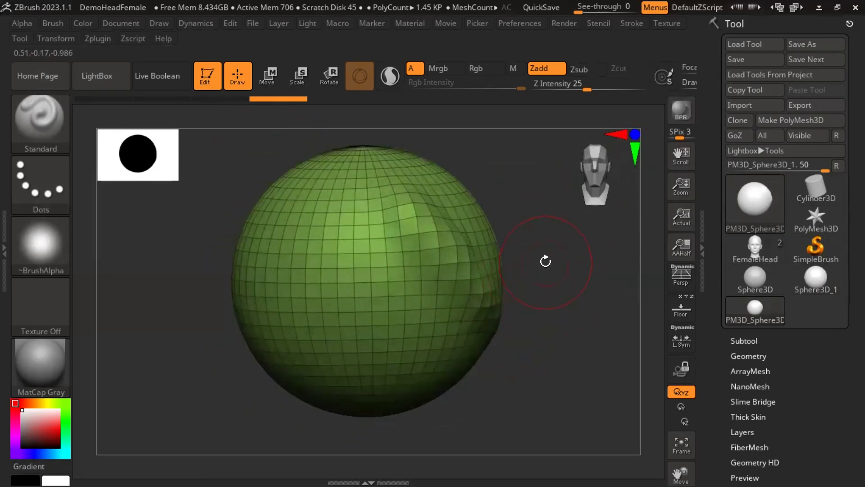
pyautogui.hotkey('ctrl', 'z')
pyautogui.hotkey('ctrl', 'z')
pyautogui.hotkey('ctrl', 'z')
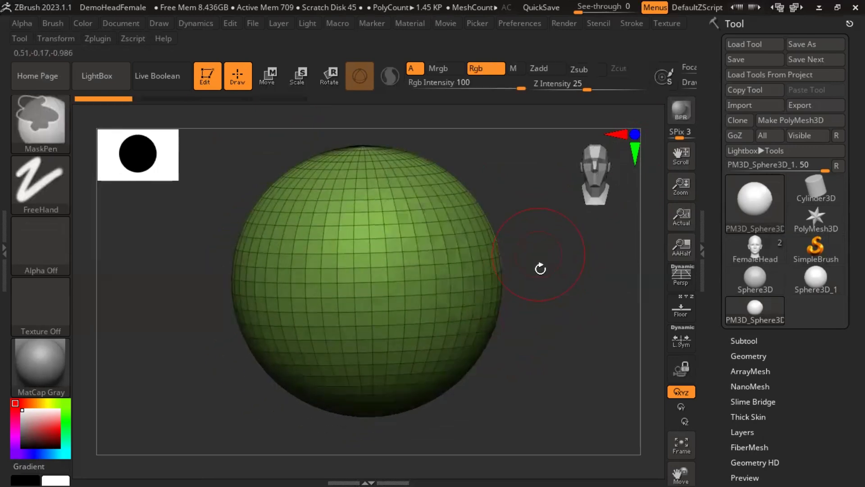
# - Sculpt several curved downward strokes on the sphere's front with the Standard brush, toggling the wireframe to compare the surface with its polygons
pyautogui.moveTo(378, 221)
pyautogui.mouseDown()
pyautogui.moveTo(426, 289)
pyautogui.moveTo(430, 356)
pyautogui.mouseUp()
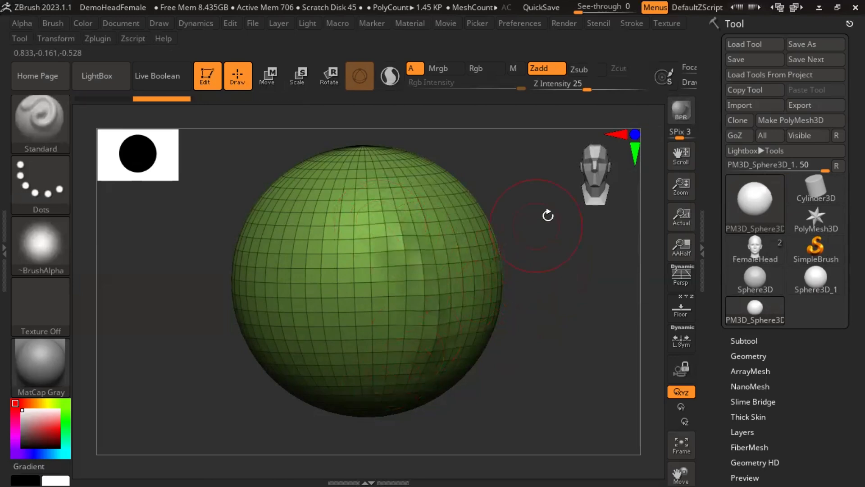
pyautogui.hotkey('shift', 'f')
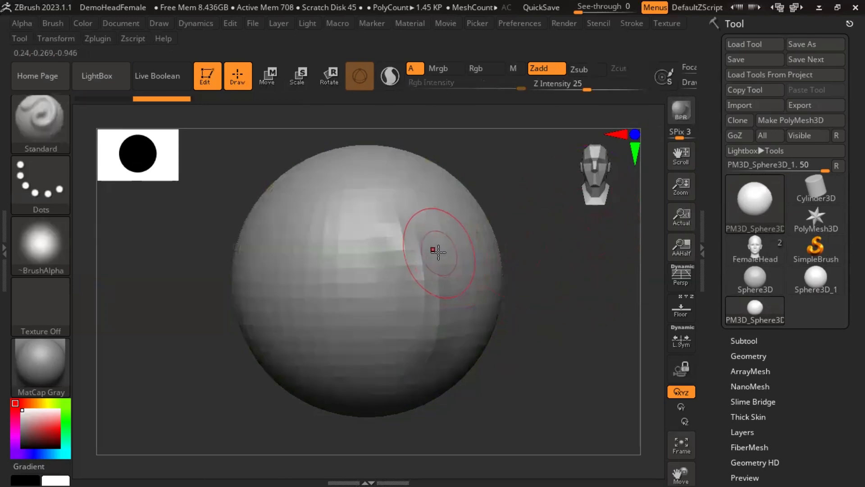
pyautogui.hotkey('shift', 'f')
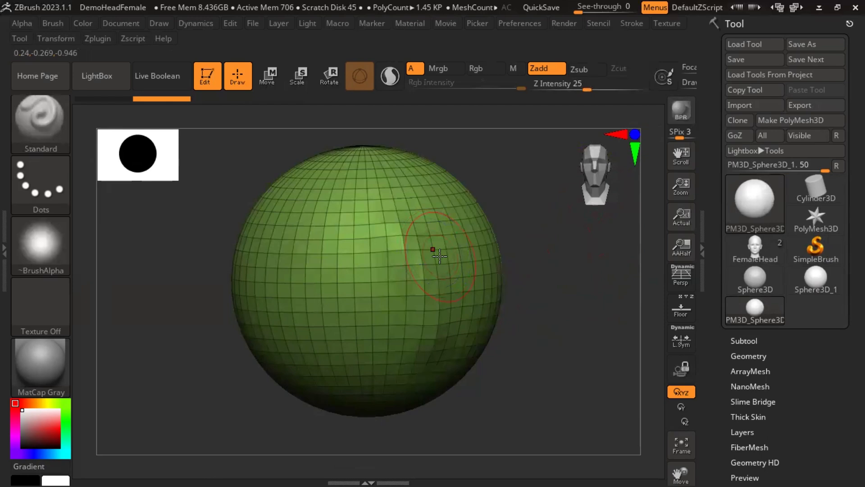
pyautogui.hotkey('shift', 'f')
pyautogui.moveTo(386, 228)
pyautogui.mouseDown()
pyautogui.moveTo(432, 280)
pyautogui.moveTo(447, 345)
pyautogui.mouseUp()
pyautogui.moveTo(421, 235); pyautogui.dragTo(463, 357)
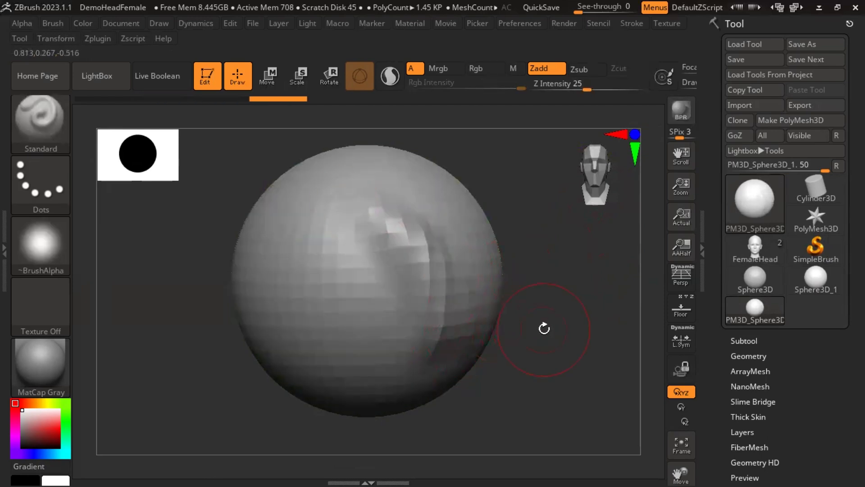
# - Inspect the raised strokes with the wireframe shown, undo them, and hide the wireframe on the sphere
pyautogui.hotkey('shift', 'f')
pyautogui.moveTo(558, 324); pyautogui.dragTo(565, 323)
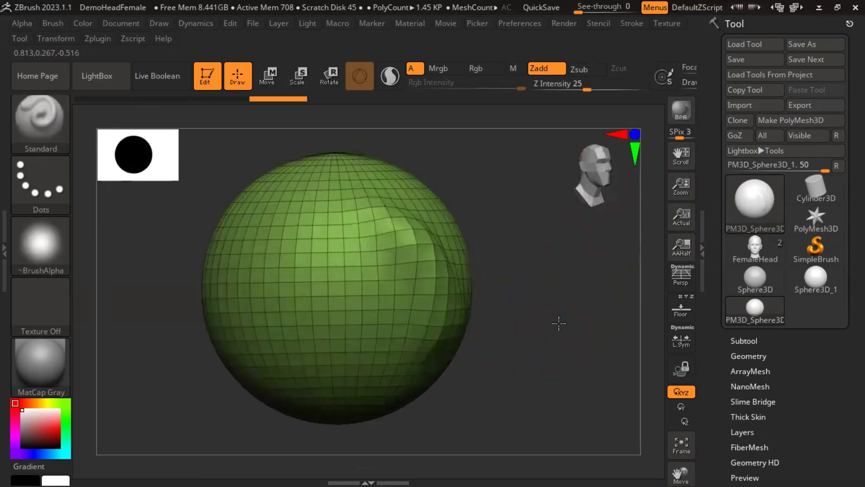
pyautogui.moveTo(558, 323)
pyautogui.keyDown('ctrl'); pyautogui.mouseDown(button='right')
pyautogui.moveTo(548, 363)
pyautogui.moveTo(512, 350)
pyautogui.mouseUp(button='right'); pyautogui.keyUp('ctrl')
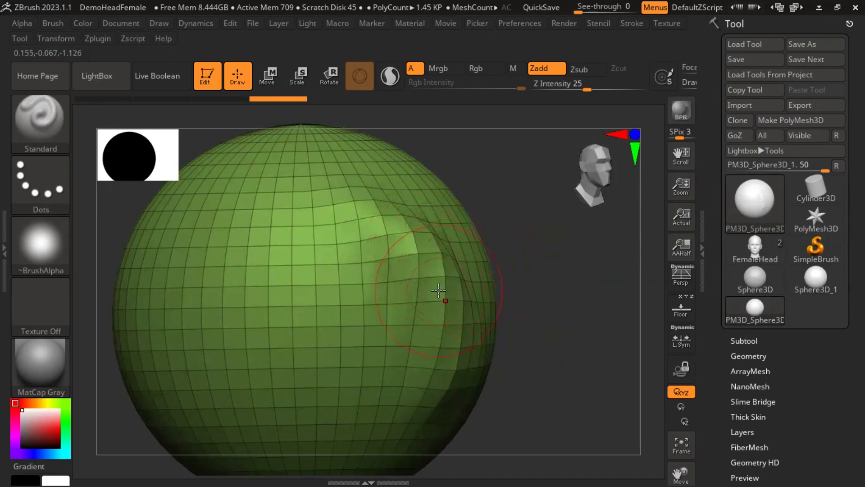
pyautogui.hotkey('ctrl', 'z')
pyautogui.keyDown('ctrl'); pyautogui.moveTo(545, 315); pyautogui.dragTo(539, 284, button='right'); pyautogui.keyUp('ctrl')
pyautogui.press('shift')
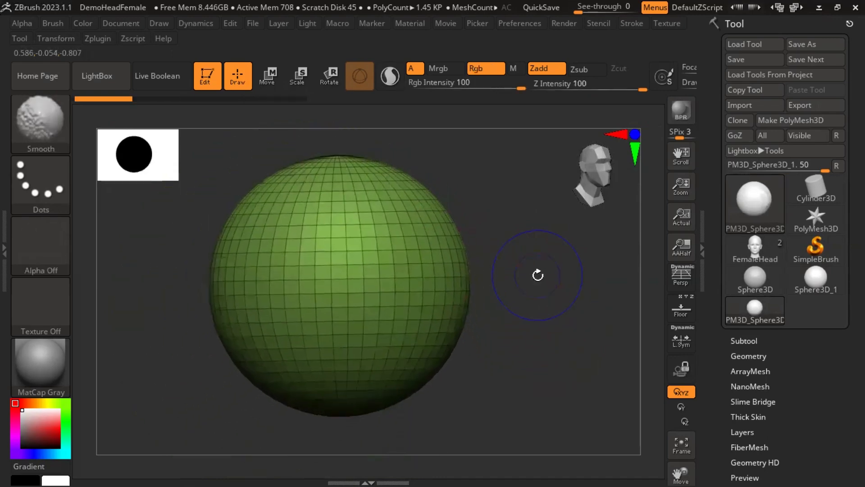
pyautogui.hotkey('shift', 'f')
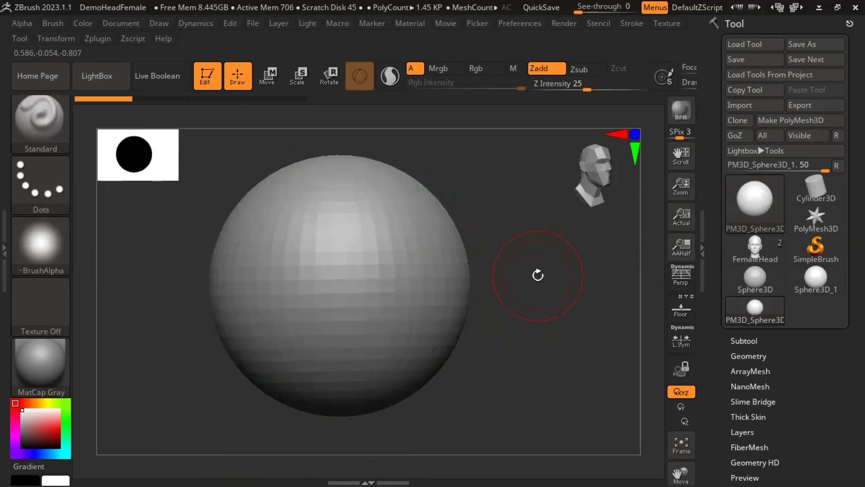
# - Sculpt a diagonal stroke across the sphere's front with the ClayBuildup brush at Z Intensity 20 and show the wireframe
pyautogui.click(40, 131)
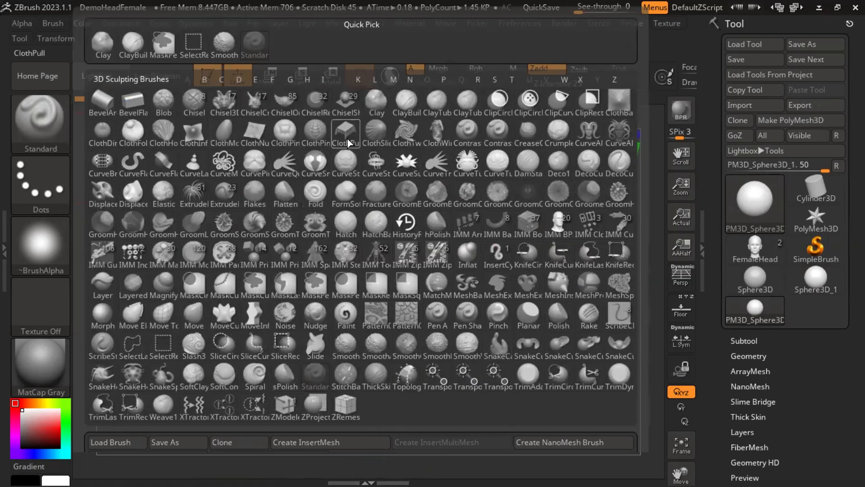
pyautogui.click(406, 102)
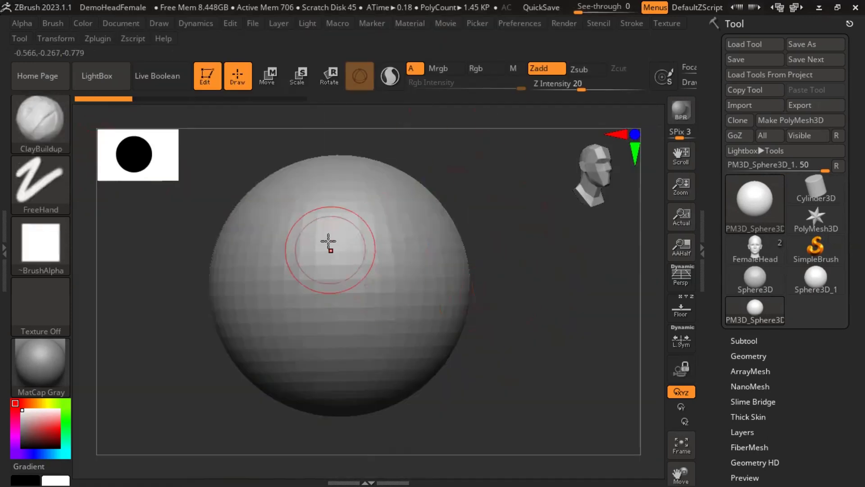
pyautogui.moveTo(328, 241)
pyautogui.mouseDown()
pyautogui.moveTo(344, 203)
pyautogui.moveTo(455, 333)
pyautogui.mouseUp()
pyautogui.moveTo(551, 277)
pyautogui.mouseDown()
pyautogui.moveTo(567, 272)
pyautogui.moveTo(553, 257)
pyautogui.moveTo(548, 272)
pyautogui.moveTo(459, 293)
pyautogui.moveTo(546, 280)
pyautogui.mouseUp()
pyautogui.hotkey('shift', 'f')
pyautogui.click(598, 183)
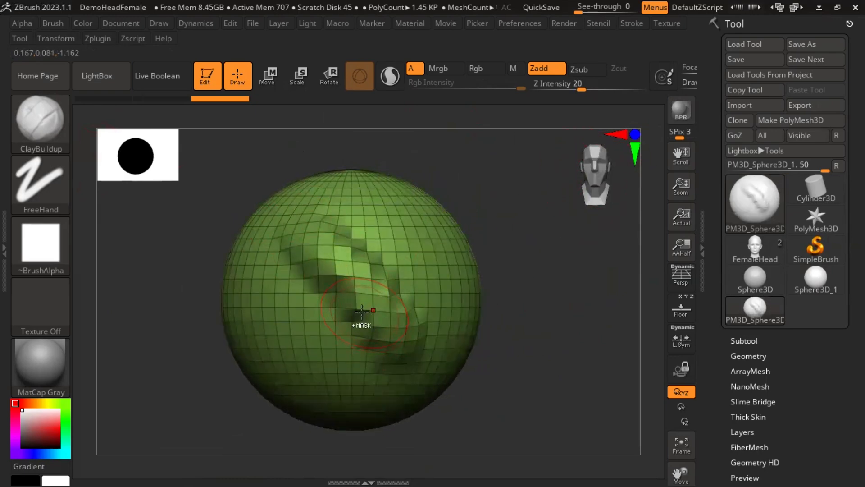
# - Undo the ClayBuildup stroke and switch back to the Standard brush
pyautogui.hotkey('ctrl', 'z')
pyautogui.hotkey('ctrl', 'z')
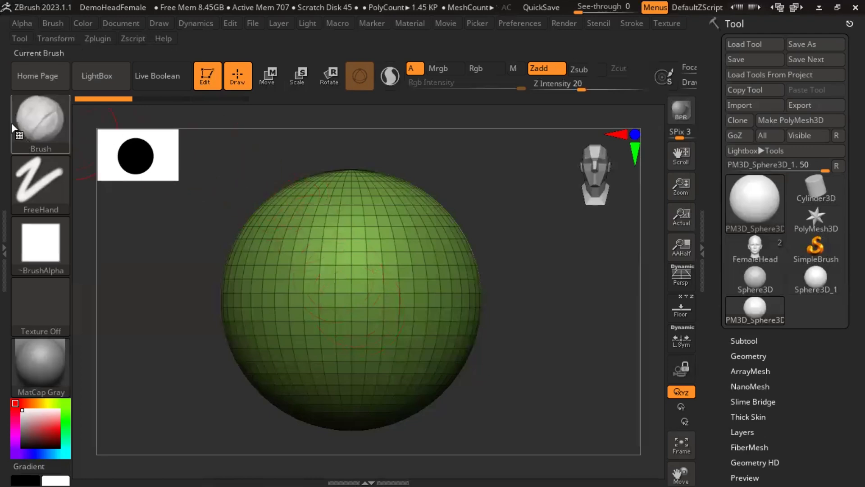
pyautogui.click(36, 119)
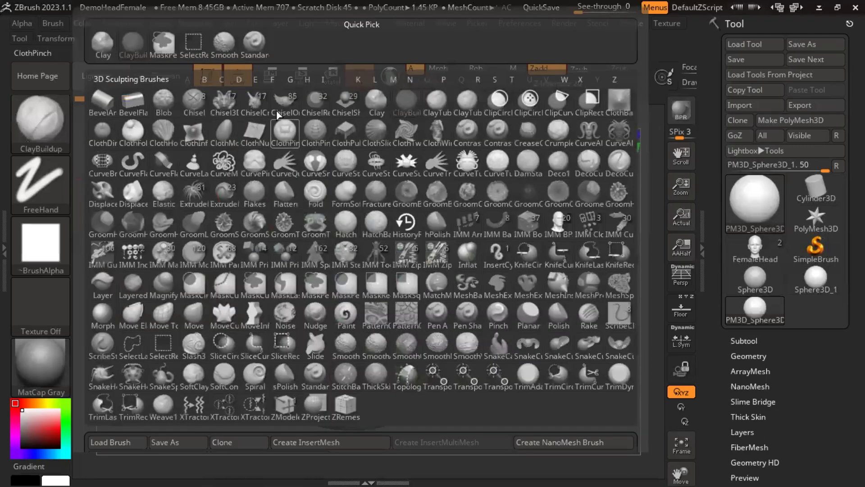
pyautogui.click(253, 44)
# - Compare the unsculpted sphere's surface with and without the polygon wireframe
pyautogui.press('ctrl')
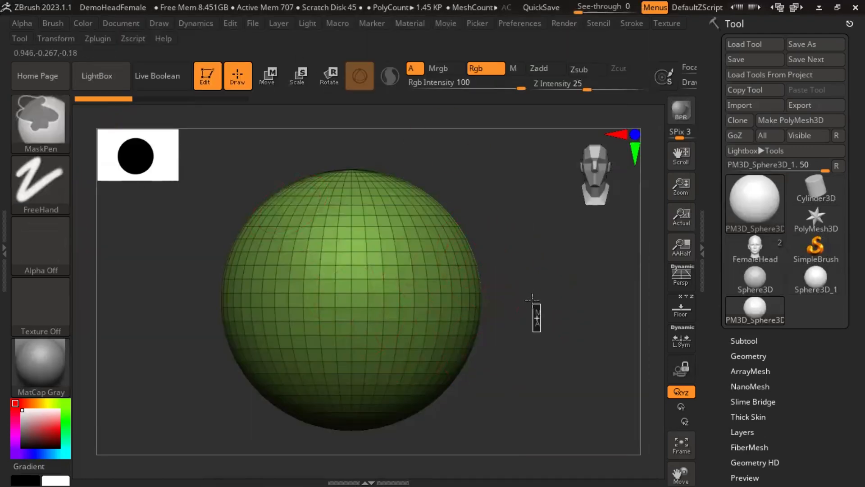
pyautogui.keyDown('ctrl'); pyautogui.moveTo(534, 302); pyautogui.dragTo(541, 331); pyautogui.keyUp('ctrl')
pyautogui.moveTo(556, 339)
pyautogui.keyDown('ctrl'); pyautogui.mouseDown(button='right')
pyautogui.moveTo(560, 326)
pyautogui.moveTo(564, 338)
pyautogui.mouseUp(button='right'); pyautogui.keyUp('ctrl')
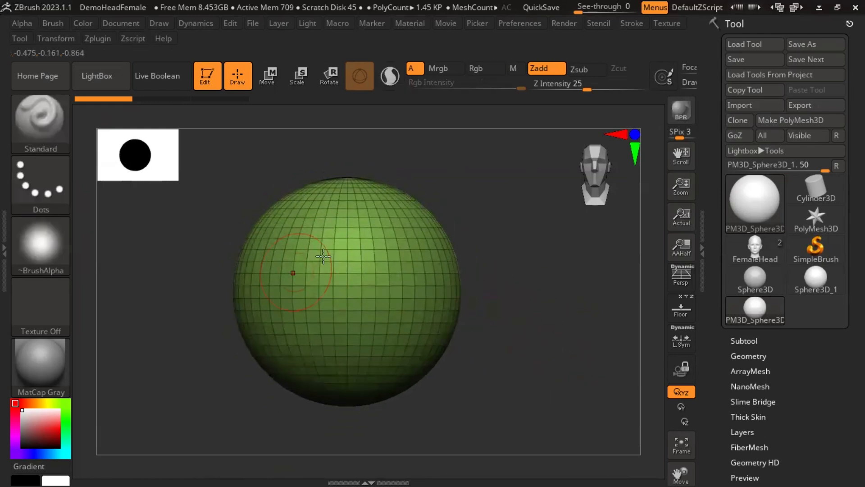
pyautogui.hotkey('shift', 'f')
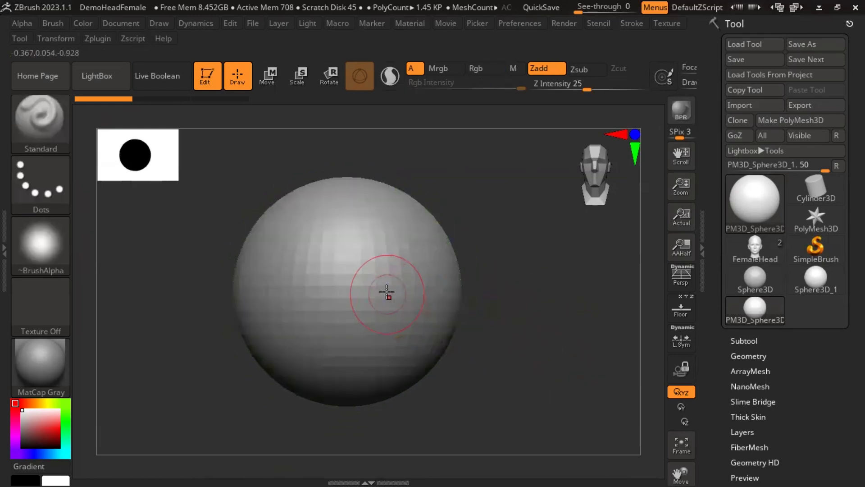
pyautogui.hotkey('shift', 'f')
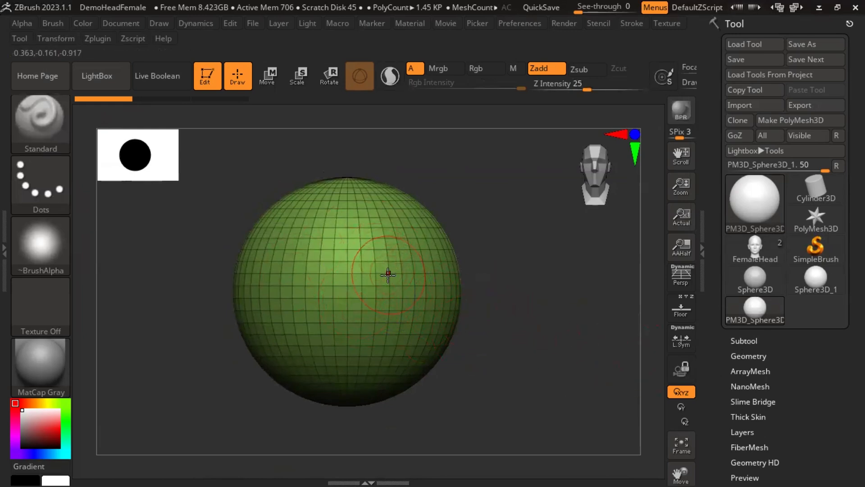
# - Apply DynaMesh to the sphere at resolution 128 with Blur set to 0, and examine the resulting polygon density up close
pyautogui.scroll(-3, 807, 339)
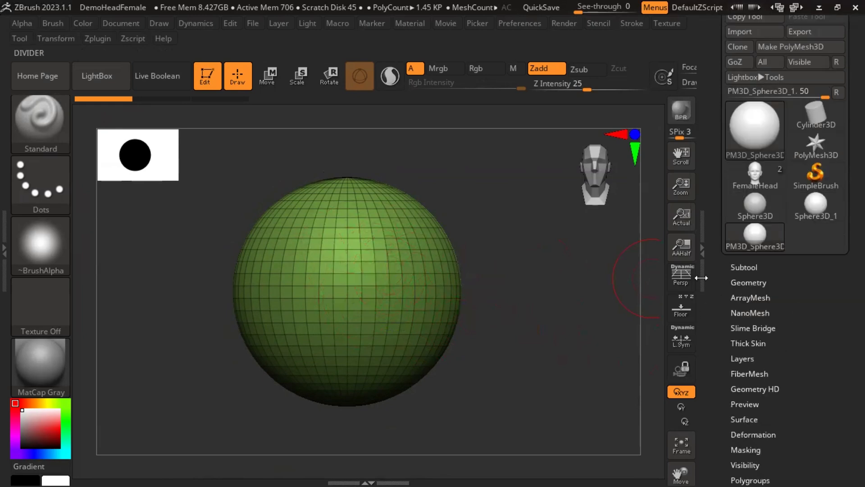
pyautogui.click(757, 282)
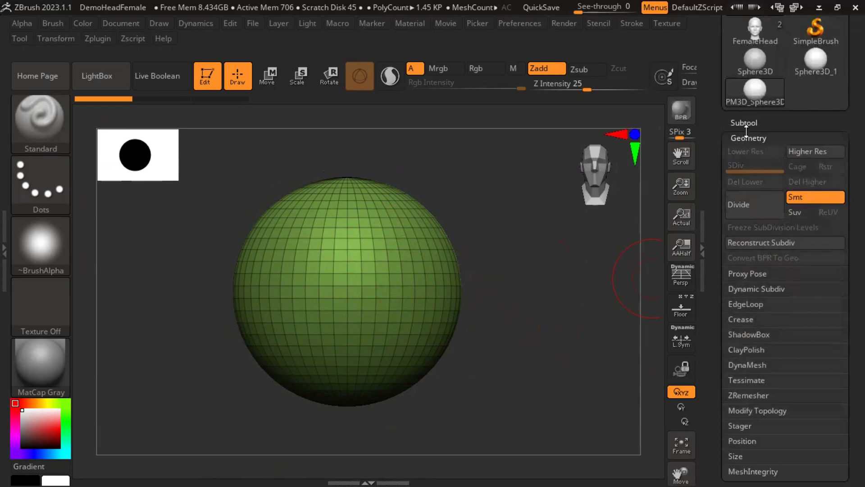
pyautogui.click(766, 365)
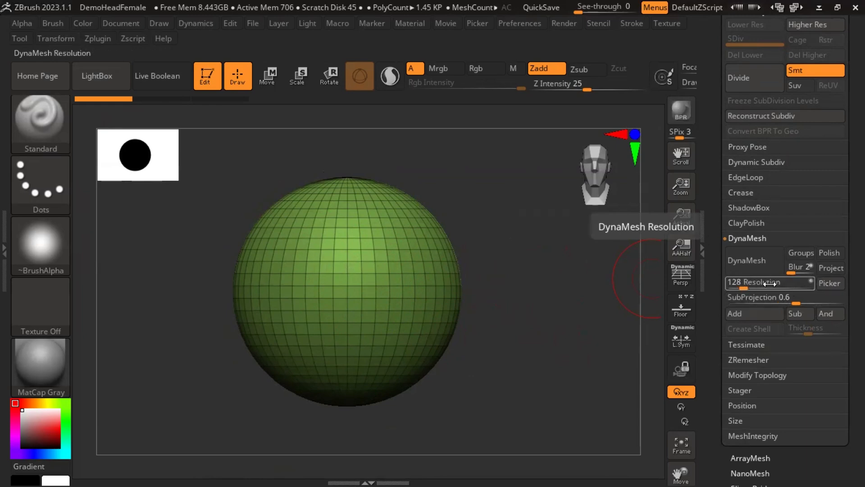
pyautogui.moveTo(789, 275); pyautogui.dragTo(765, 277)
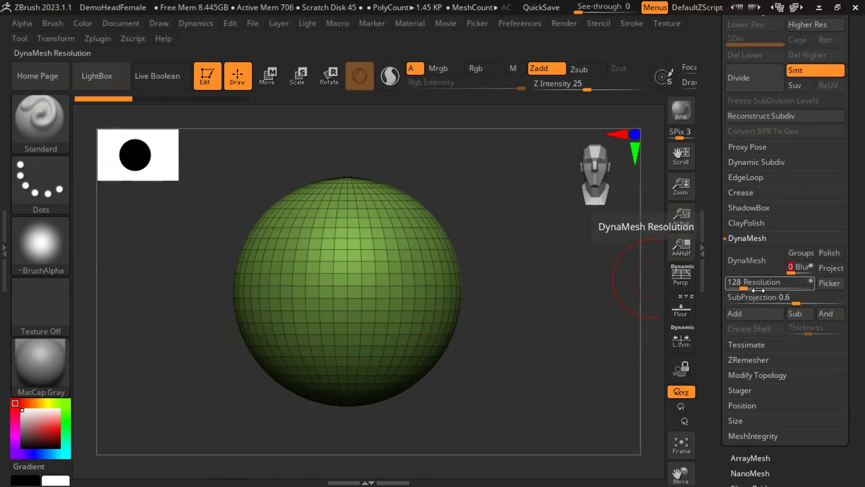
pyautogui.click(765, 263)
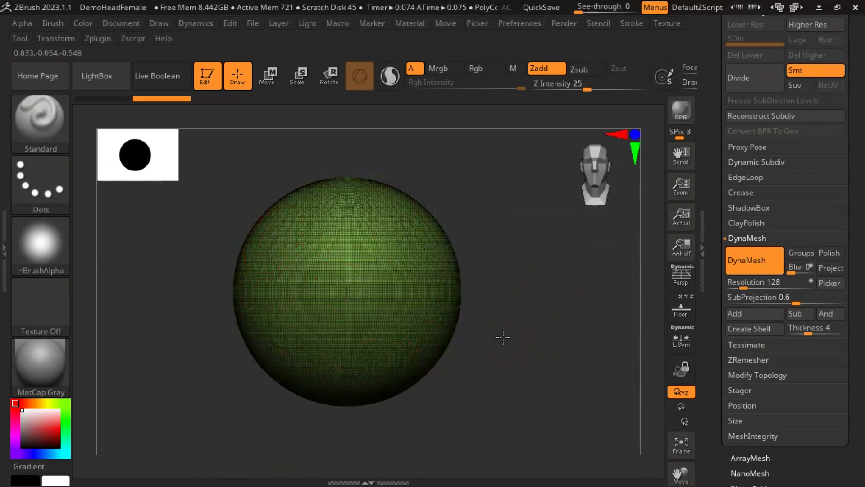
pyautogui.moveTo(502, 336)
pyautogui.keyDown('ctrl'); pyautogui.mouseDown(button='right')
pyautogui.moveTo(488, 247)
pyautogui.moveTo(517, 378)
pyautogui.moveTo(603, 463)
pyautogui.moveTo(629, 464)
pyautogui.moveTo(652, 324)
pyautogui.moveTo(700, 431)
pyautogui.moveTo(338, 241)
pyautogui.mouseUp(button='right'); pyautogui.keyUp('ctrl')
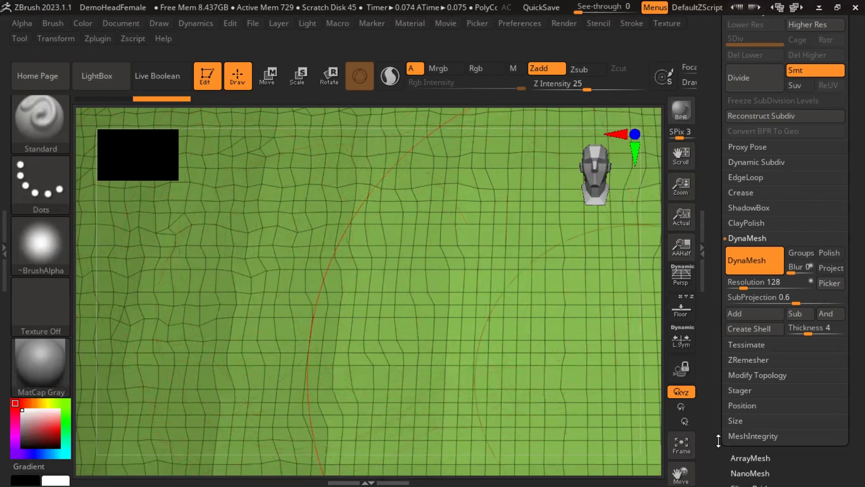
pyautogui.keyDown('ctrl'); pyautogui.moveTo(649, 409); pyautogui.dragTo(455, 82, button='right'); pyautogui.keyUp('ctrl')
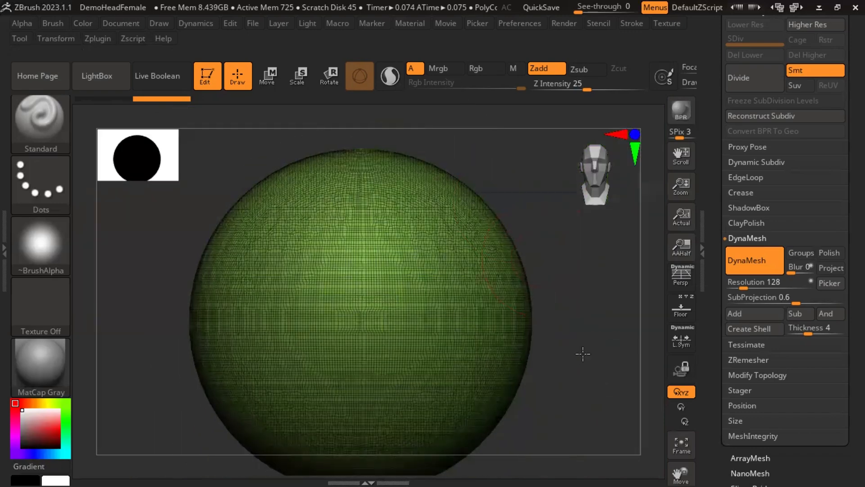
# - Hide the sphere's polygon wireframe and reduce the Standard brush's draw size for a finer stroke
pyautogui.moveTo(583, 353)
pyautogui.keyDown('ctrl'); pyautogui.mouseDown(button='right')
pyautogui.moveTo(542, 334)
pyautogui.moveTo(562, 371)
pyautogui.moveTo(559, 401)
pyautogui.mouseUp(button='right'); pyautogui.keyUp('ctrl')
pyautogui.click(58, 40)
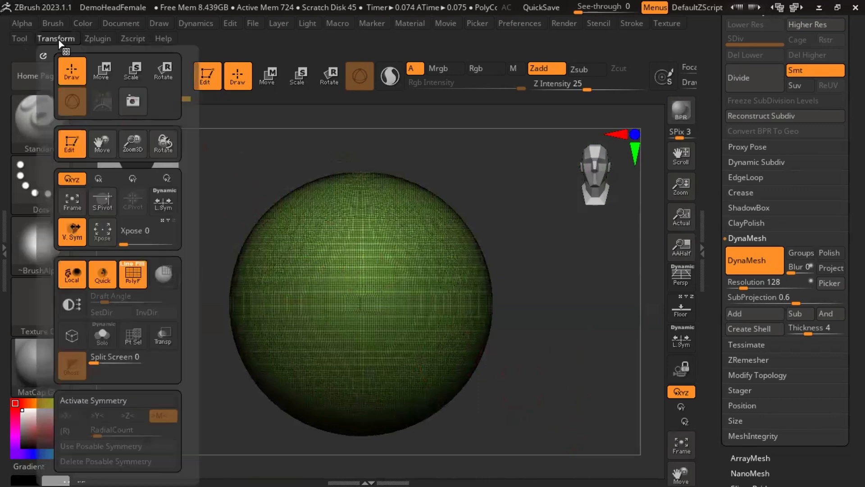
pyautogui.click(135, 268)
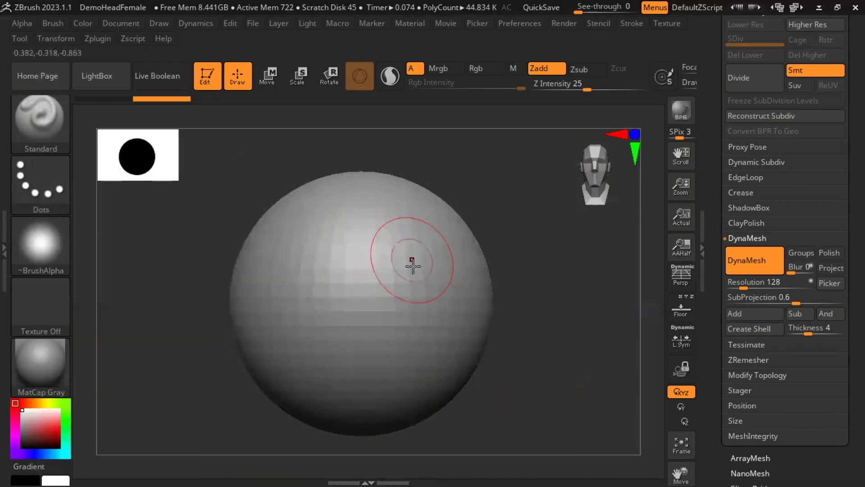
pyautogui.press('[')
pyautogui.press('[')
pyautogui.press('[')
pyautogui.press('[')
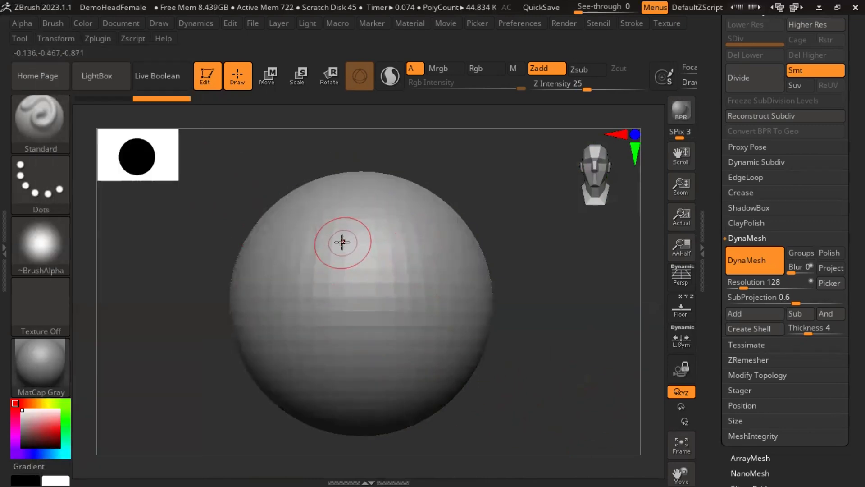
# - Sculpt two curved diagonal test strokes across the sphere's front and check them with and without the wireframe
pyautogui.moveTo(320, 221)
pyautogui.mouseDown()
pyautogui.moveTo(328, 257)
pyautogui.moveTo(422, 327)
pyautogui.moveTo(428, 348)
pyautogui.mouseUp()
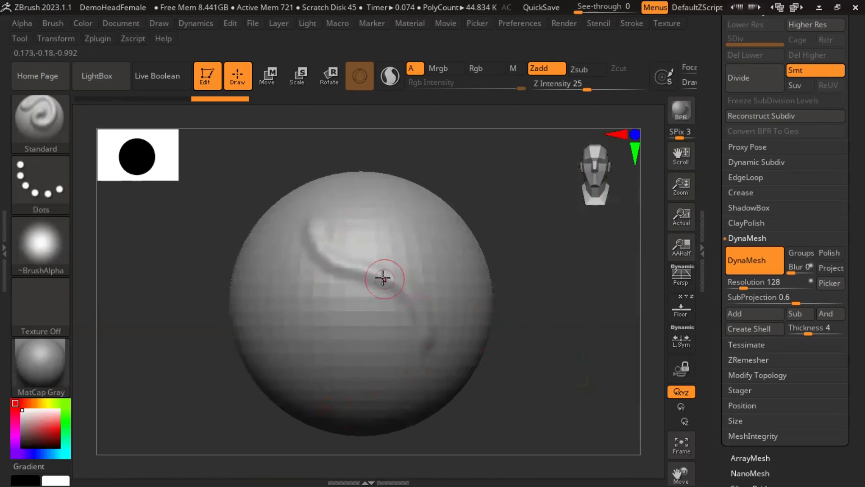
pyautogui.moveTo(316, 198); pyautogui.dragTo(436, 283)
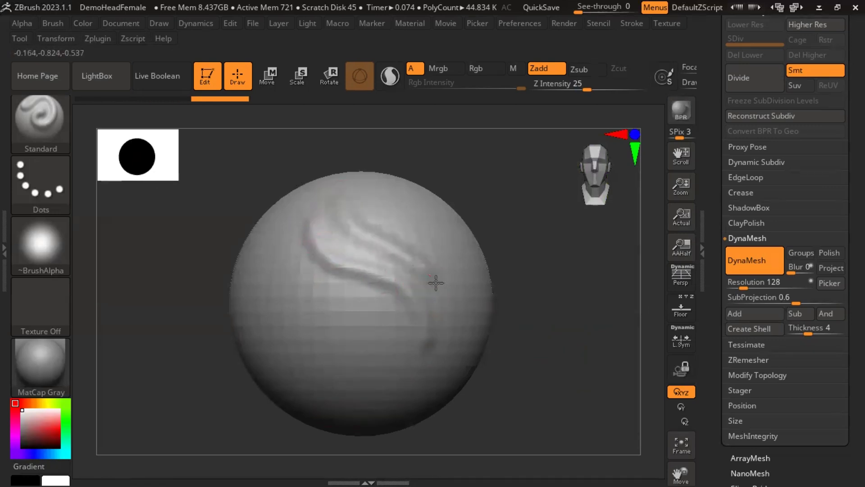
pyautogui.keyDown('alt'); pyautogui.moveTo(576, 354); pyautogui.dragTo(583, 439); pyautogui.keyUp('alt')
pyautogui.hotkey('shift', 'f')
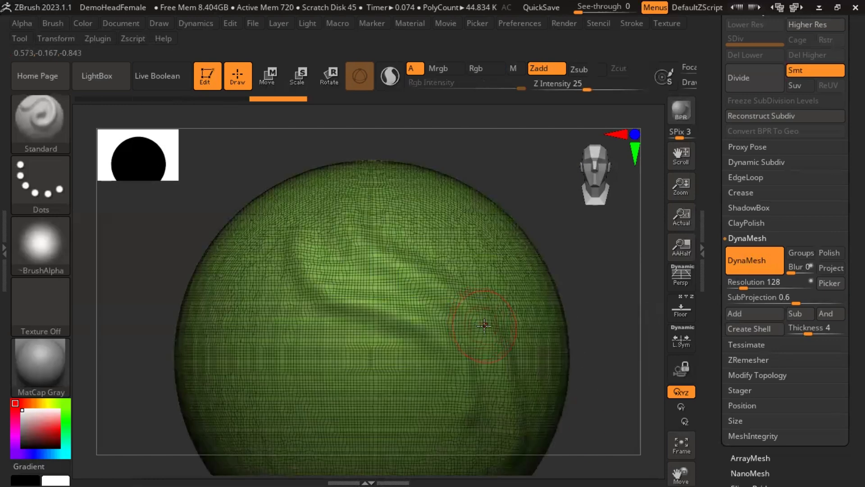
pyautogui.hotkey('shift', 'f')
# - Undo both curved test strokes on the sphere's front
pyautogui.press('ctrl')
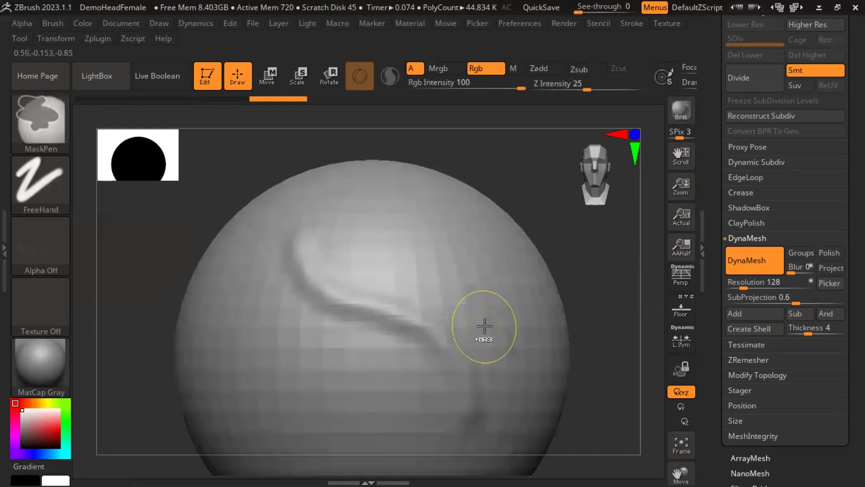
pyautogui.hotkey('ctrl', 'z')
pyautogui.keyDown('alt'); pyautogui.moveTo(618, 386); pyautogui.dragTo(602, 354); pyautogui.keyUp('alt')
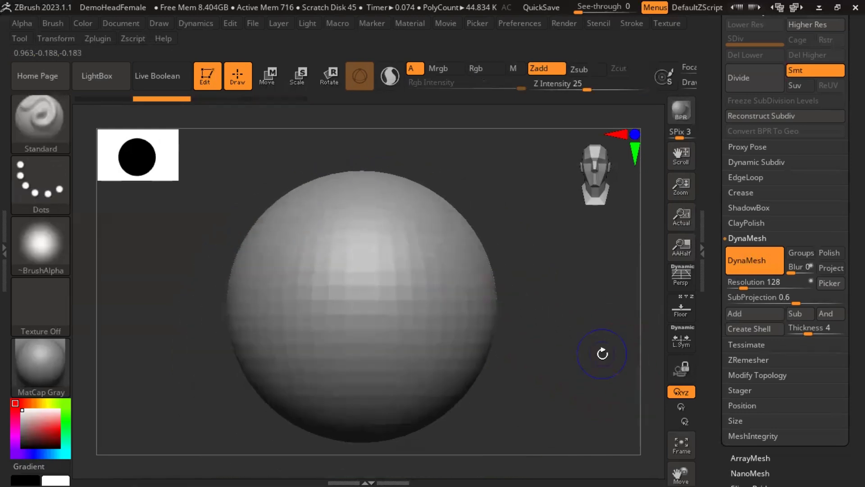
# - Show the polygon wireframe, set the DynaMesh resolution to 248, and try remeshing the unsculpted sphere
pyautogui.hotkey('shift', 'f')
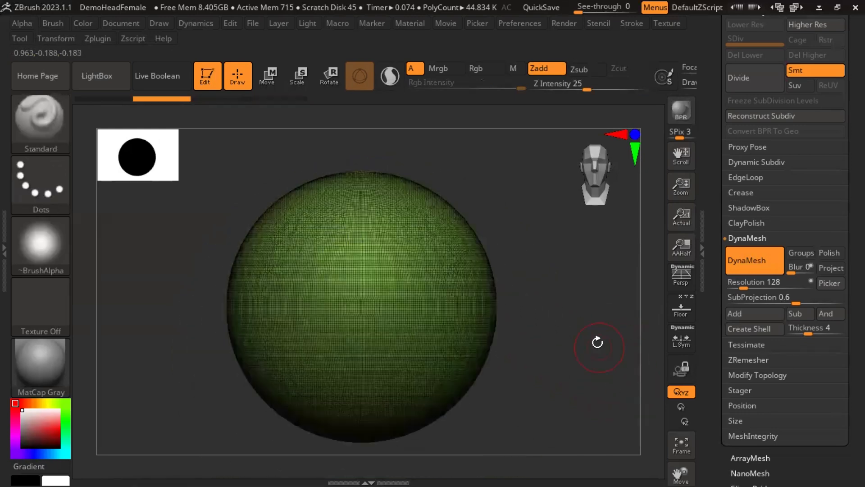
pyautogui.click(763, 272)
pyautogui.click(763, 272)
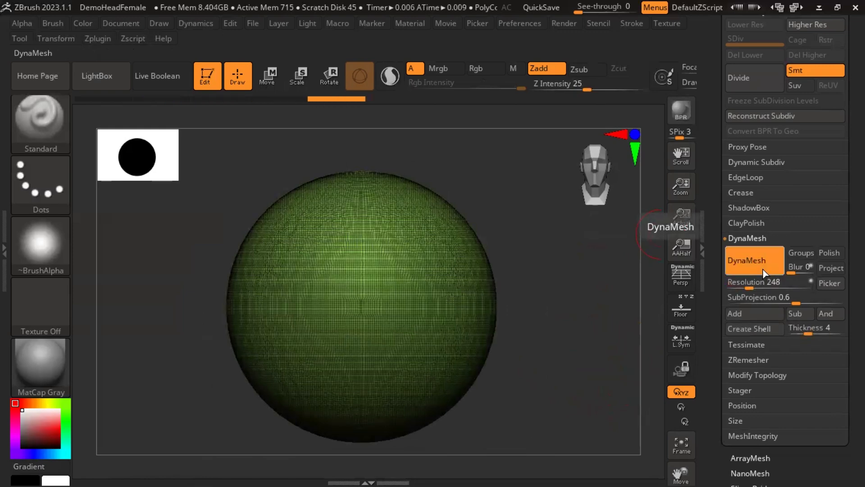
pyautogui.click(766, 271)
pyautogui.click(767, 270)
# - Sculpt a curved stroke on the sphere's upper front, remesh with DynaMesh at resolution 248, and examine the denser wireframe up close
pyautogui.moveTo(383, 201); pyautogui.dragTo(468, 283)
pyautogui.click(774, 271)
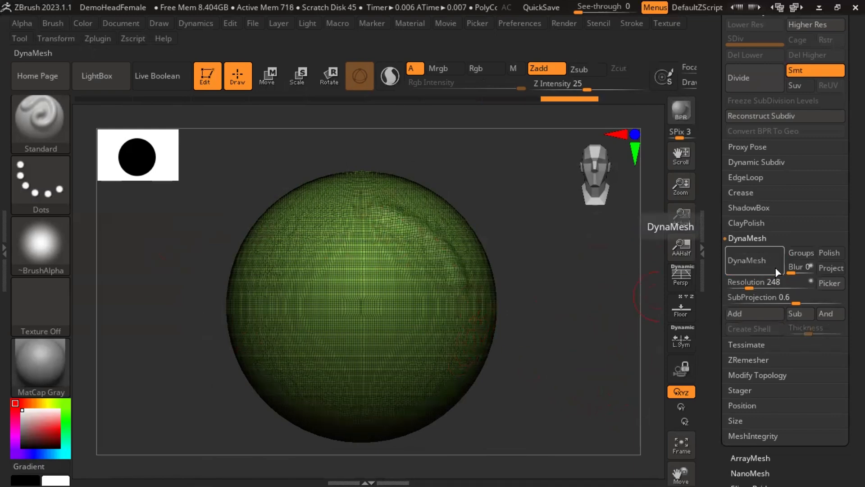
pyautogui.click(775, 272)
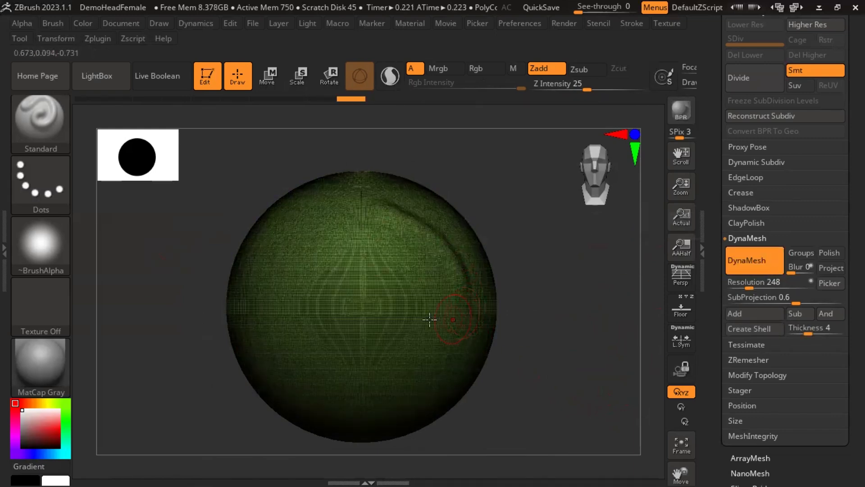
pyautogui.keyDown('ctrl'); pyautogui.moveTo(530, 305); pyautogui.dragTo(655, 461, button='right'); pyautogui.keyUp('ctrl')
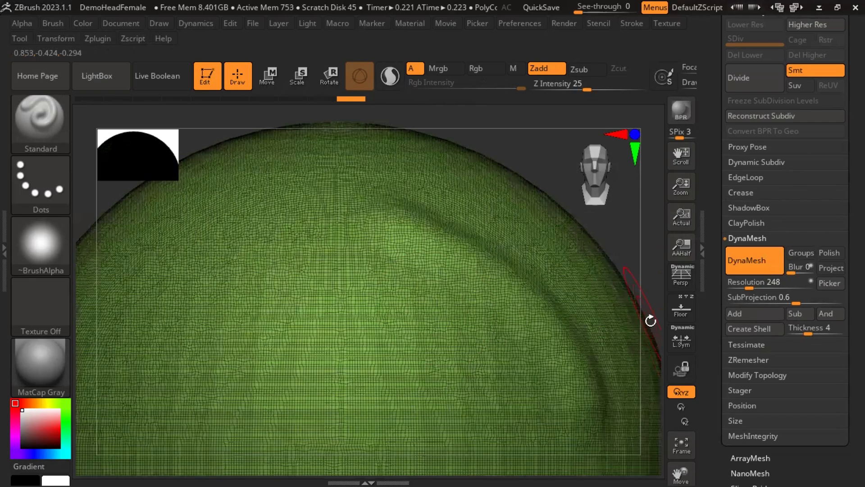
pyautogui.keyDown('ctrl'); pyautogui.moveTo(651, 318); pyautogui.dragTo(598, 214, button='right'); pyautogui.keyUp('ctrl')
# - Undo the last remesh, reapply DynaMesh at resolution 248, and hide the wireframe
pyautogui.hotkey('ctrl', 'z')
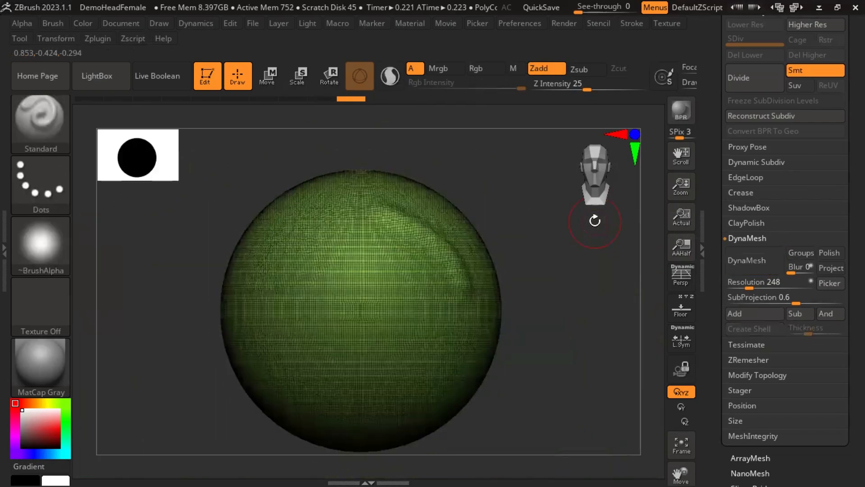
pyautogui.click(764, 261)
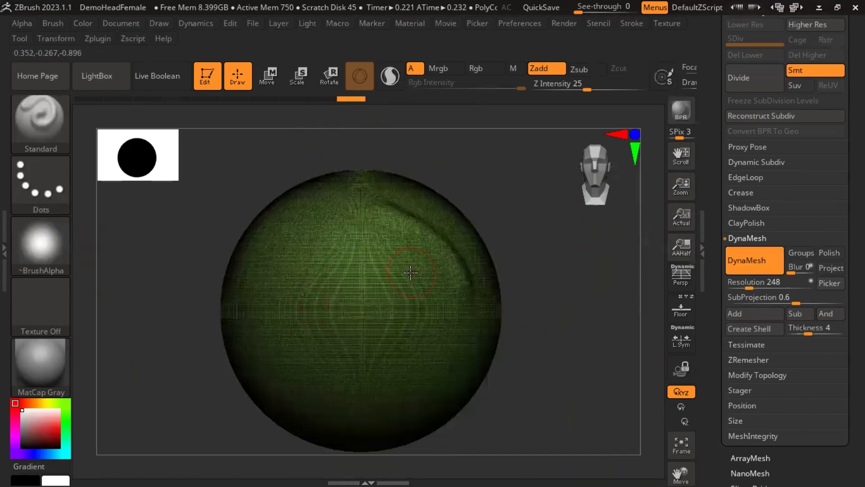
pyautogui.hotkey('shift', 'f')
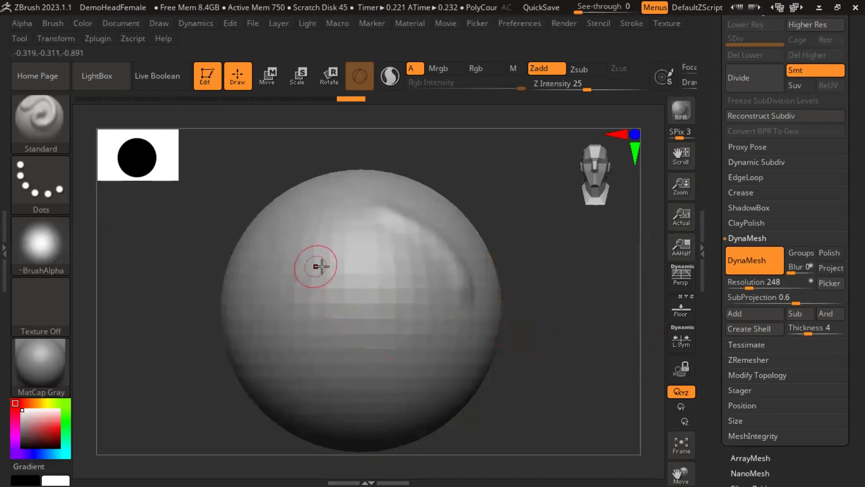
# - Sculpt three roughly parallel S-curved ridges across the sphere's side with the Standard brush at Z Intensity 25
pyautogui.moveTo(593, 334)
pyautogui.mouseDown()
pyautogui.moveTo(623, 331)
pyautogui.moveTo(640, 349)
pyautogui.moveTo(539, 340)
pyautogui.moveTo(608, 336)
pyautogui.moveTo(585, 284)
pyautogui.moveTo(579, 218)
pyautogui.moveTo(553, 309)
pyautogui.moveTo(557, 334)
pyautogui.mouseUp()
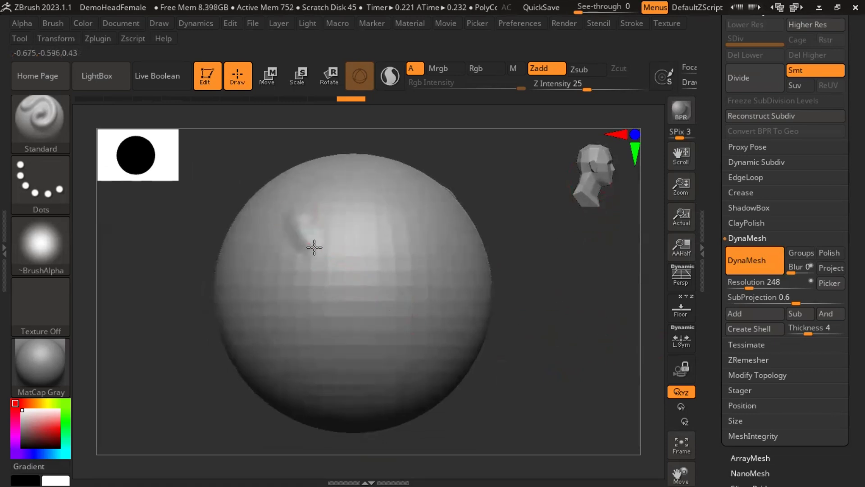
pyautogui.moveTo(347, 261); pyautogui.dragTo(393, 275)
pyautogui.moveTo(414, 302); pyautogui.dragTo(419, 383)
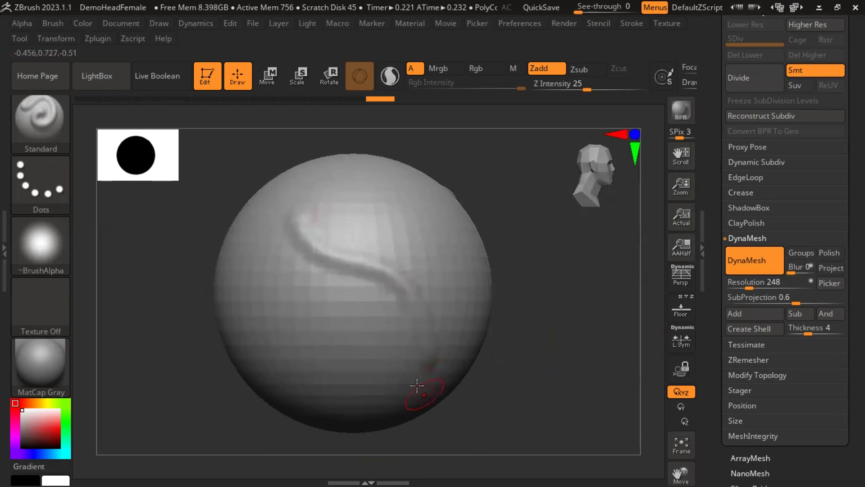
pyautogui.moveTo(293, 225)
pyautogui.mouseDown()
pyautogui.moveTo(300, 237)
pyautogui.moveTo(370, 267)
pyautogui.mouseUp()
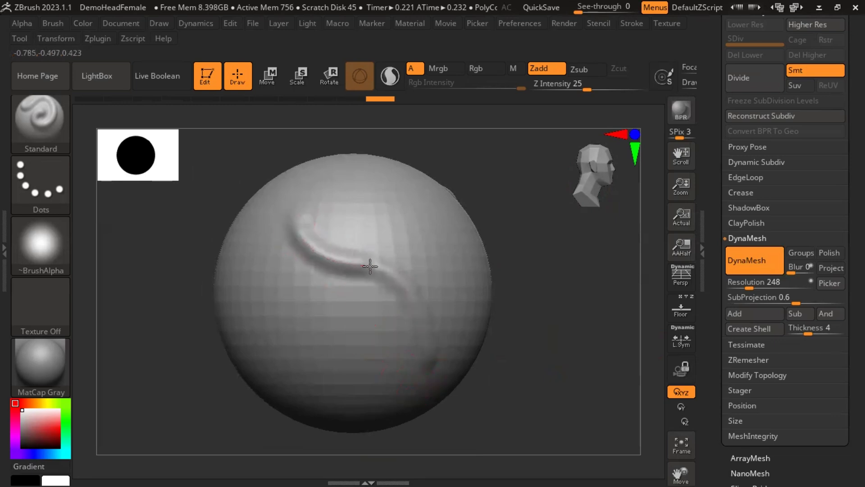
pyautogui.moveTo(430, 334); pyautogui.dragTo(429, 347)
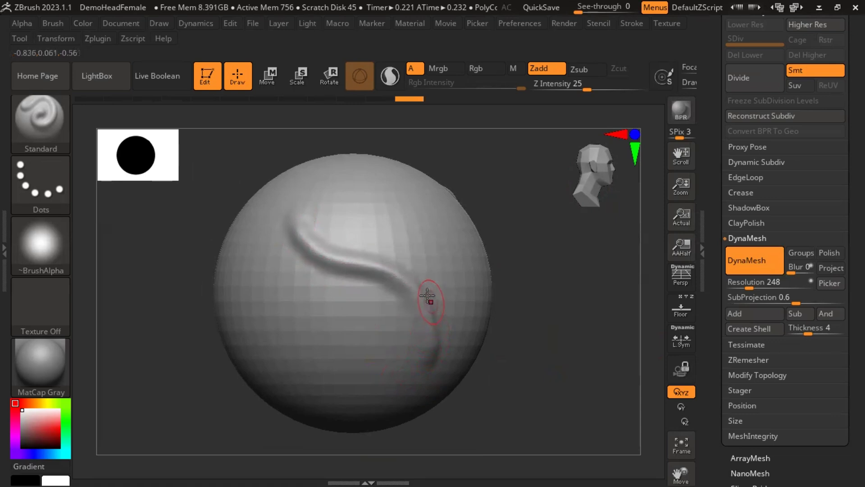
pyautogui.moveTo(332, 183)
pyautogui.mouseDown()
pyautogui.moveTo(417, 232)
pyautogui.moveTo(464, 306)
pyautogui.mouseUp()
pyautogui.moveTo(276, 267)
pyautogui.mouseDown()
pyautogui.moveTo(379, 360)
pyautogui.moveTo(388, 380)
pyautogui.mouseUp()
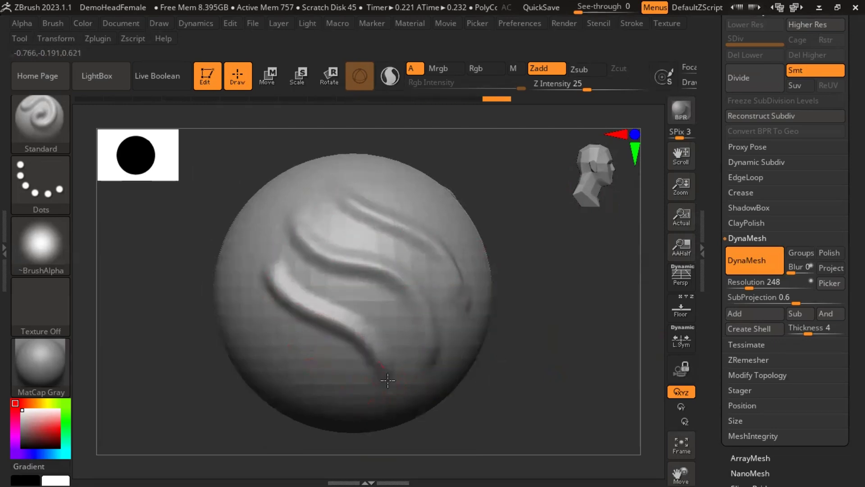
pyautogui.moveTo(276, 286); pyautogui.dragTo(399, 394)
pyautogui.moveTo(572, 319)
pyautogui.mouseDown()
pyautogui.moveTo(583, 274)
pyautogui.moveTo(558, 297)
pyautogui.moveTo(573, 328)
pyautogui.moveTo(579, 290)
pyautogui.mouseUp()
# - Undo all the S-curved ridges on the sphere's side
pyautogui.hotkey('ctrl', 'z')
pyautogui.hotkey('ctrl', 'z')
pyautogui.hotkey('ctrl', 'z')
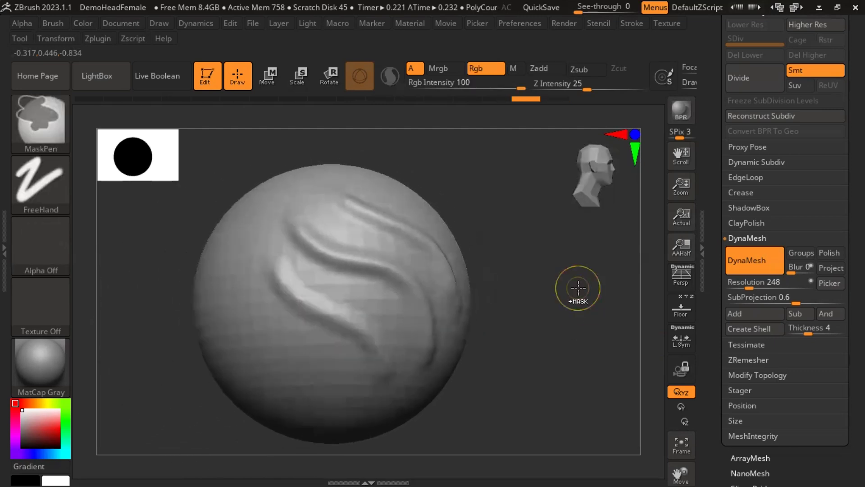
pyautogui.hotkey('ctrl', 'z')
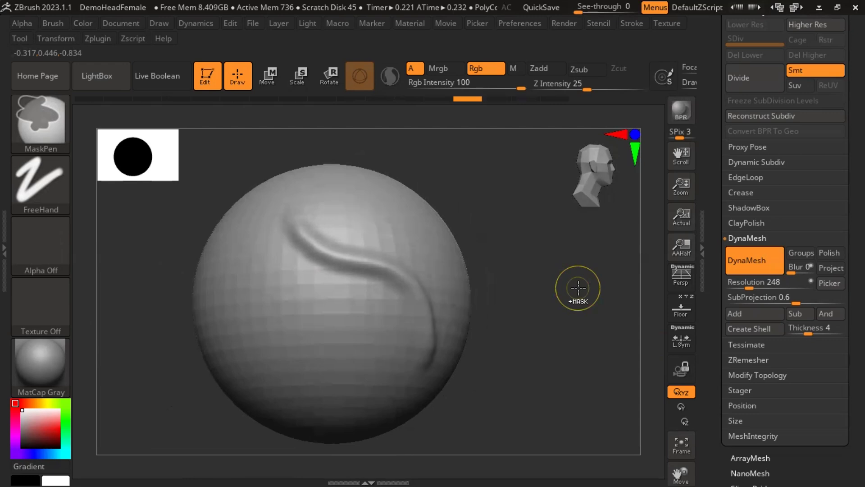
pyautogui.hotkey('ctrl', 'z')
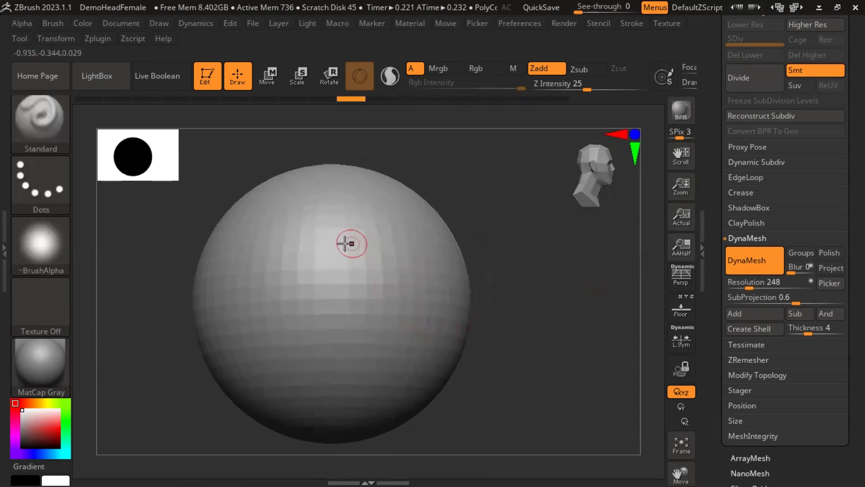
# - Sculpt a single S-curved ridge diagonally across the sphere's side, building it up with repeated Standard brush strokes
pyautogui.moveTo(284, 240); pyautogui.dragTo(364, 276)
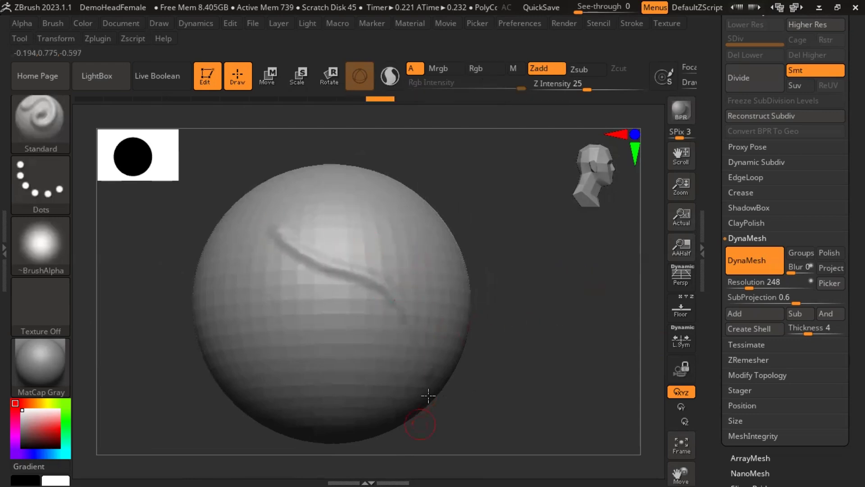
pyautogui.moveTo(541, 395)
pyautogui.keyDown('ctrl'); pyautogui.mouseDown(button='right')
pyautogui.moveTo(529, 338)
pyautogui.moveTo(539, 404)
pyautogui.mouseUp(button='right'); pyautogui.keyUp('ctrl')
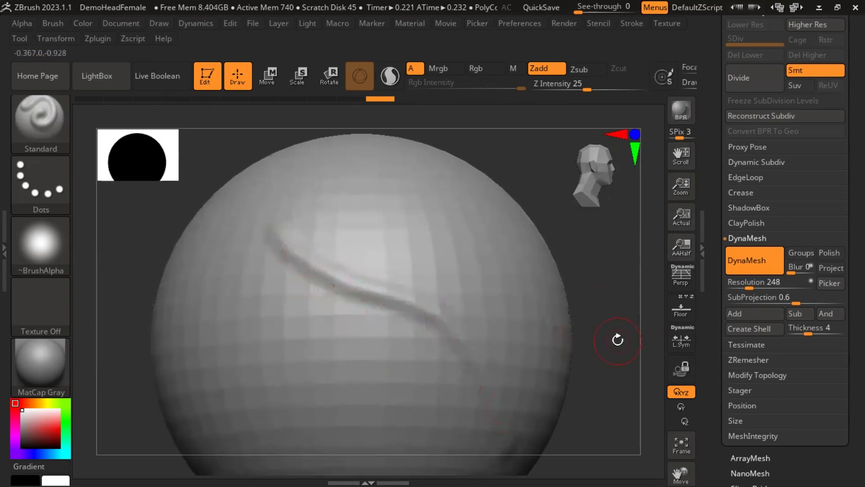
pyautogui.moveTo(614, 338)
pyautogui.mouseDown()
pyautogui.moveTo(631, 237)
pyautogui.moveTo(611, 351)
pyautogui.moveTo(482, 348)
pyautogui.mouseUp()
pyautogui.moveTo(280, 234)
pyautogui.mouseDown()
pyautogui.moveTo(309, 280)
pyautogui.moveTo(376, 308)
pyautogui.moveTo(481, 387)
pyautogui.moveTo(496, 415)
pyautogui.mouseUp()
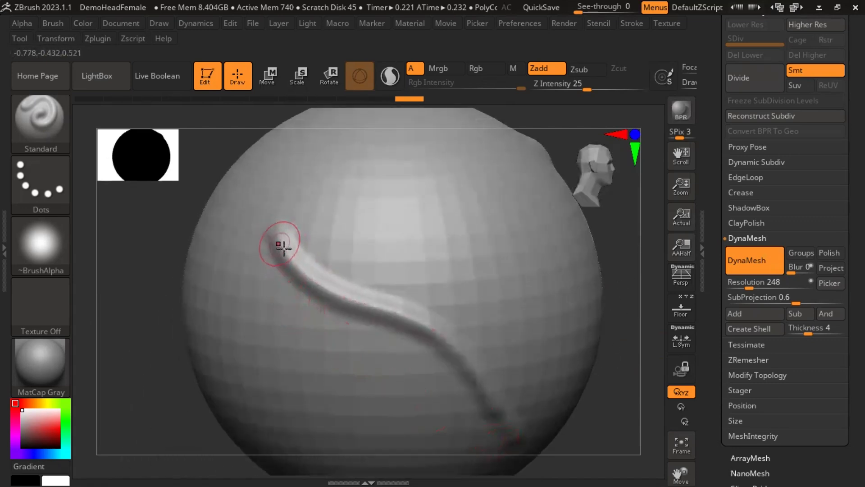
pyautogui.moveTo(281, 243); pyautogui.dragTo(487, 384)
pyautogui.moveTo(615, 360); pyautogui.dragTo(573, 339)
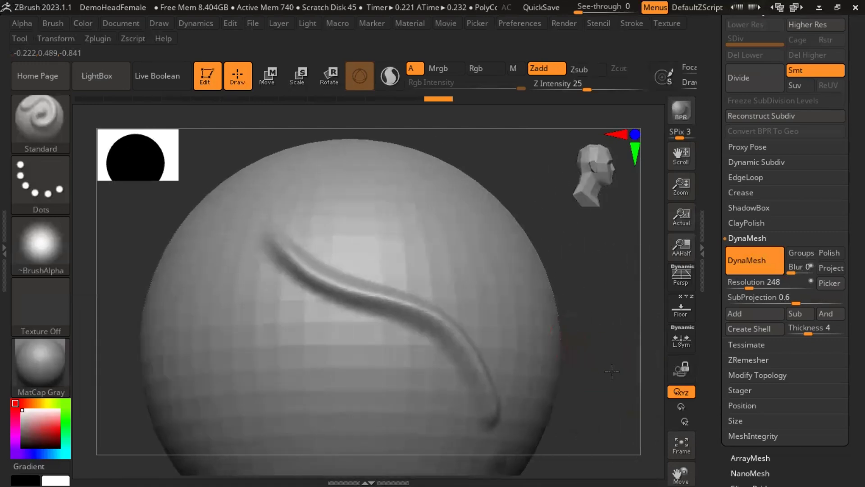
# - Sculpt a second, shallower curved ridge just above and parallel to the first one
pyautogui.keyDown('shift'); pyautogui.moveTo(610, 371); pyautogui.dragTo(614, 374); pyautogui.keyUp('shift')
pyautogui.keyDown('ctrl'); pyautogui.moveTo(619, 396); pyautogui.dragTo(593, 379, button='right'); pyautogui.keyUp('ctrl')
pyautogui.keyDown('ctrl'); pyautogui.moveTo(547, 338); pyautogui.dragTo(564, 346, button='right'); pyautogui.keyUp('ctrl')
pyautogui.moveTo(561, 355); pyautogui.dragTo(563, 367)
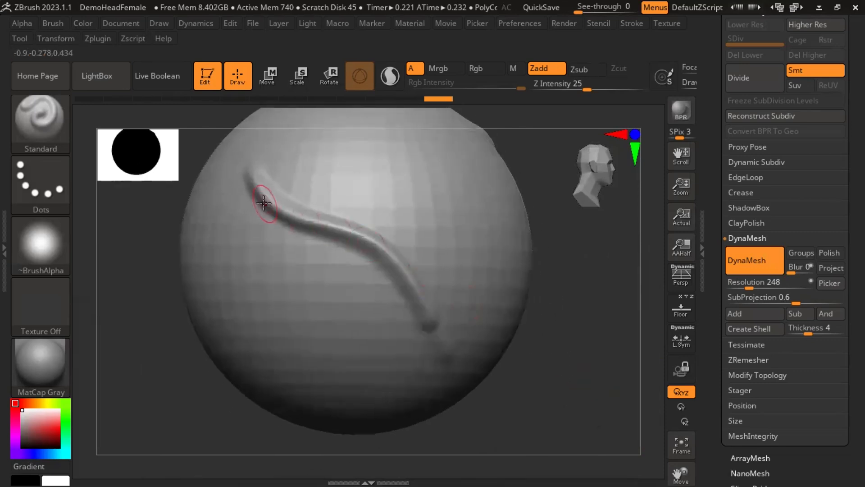
pyautogui.moveTo(298, 173); pyautogui.dragTo(411, 222)
pyautogui.moveTo(448, 271); pyautogui.dragTo(463, 307)
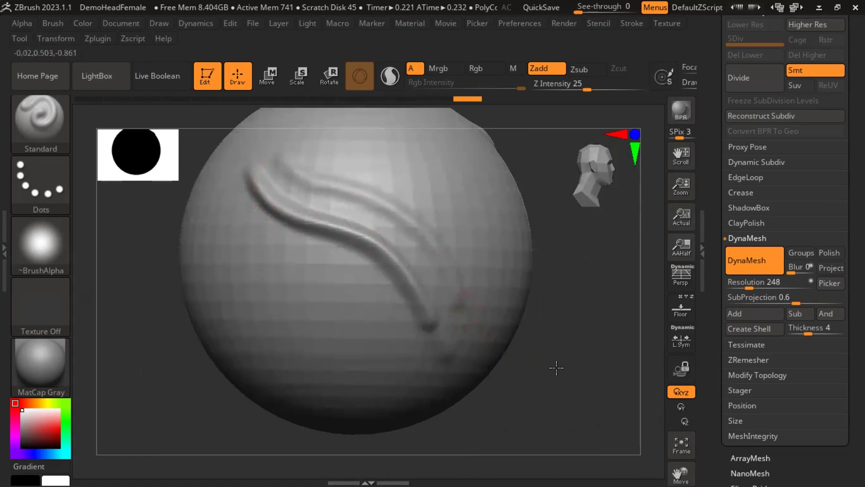
pyautogui.moveTo(556, 367)
pyautogui.mouseDown()
pyautogui.moveTo(585, 353)
pyautogui.moveTo(581, 335)
pyautogui.moveTo(554, 333)
pyautogui.moveTo(541, 367)
pyautogui.moveTo(527, 342)
pyautogui.moveTo(535, 383)
pyautogui.moveTo(533, 371)
pyautogui.mouseUp()
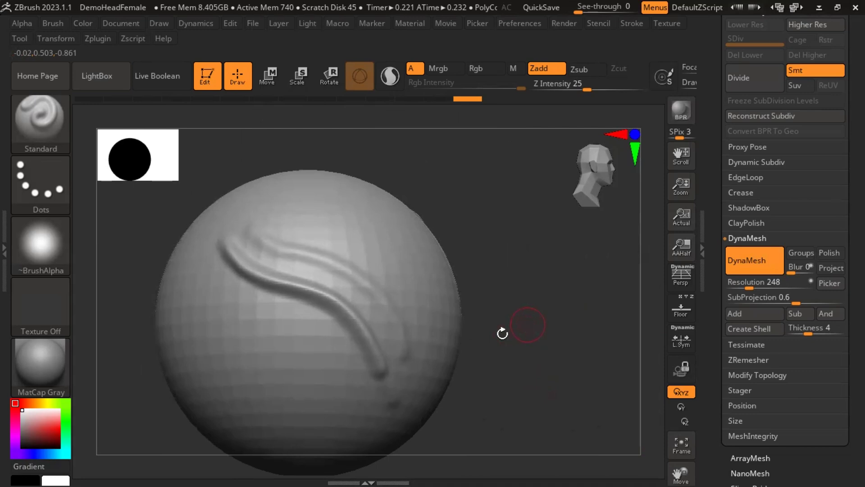
# - Sculpt a third curved ridge above the other two, going over it repeatedly to strengthen it
pyautogui.moveTo(547, 294); pyautogui.dragTo(546, 313)
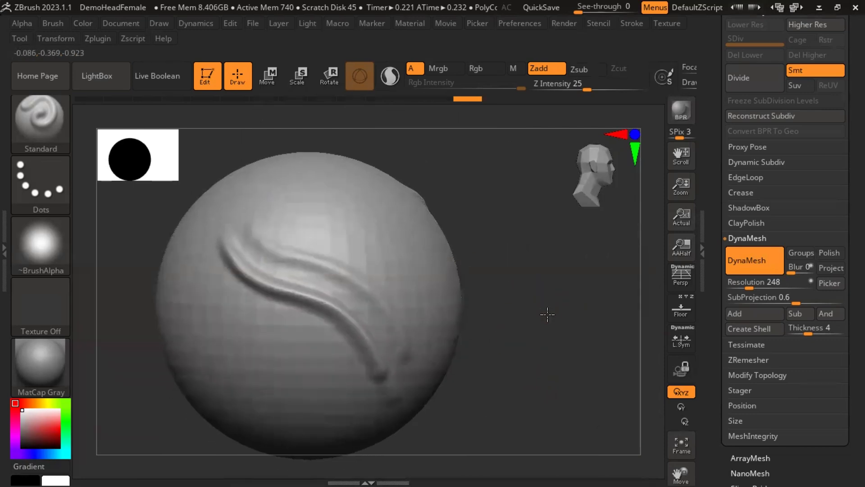
pyautogui.moveTo(280, 203); pyautogui.dragTo(328, 229)
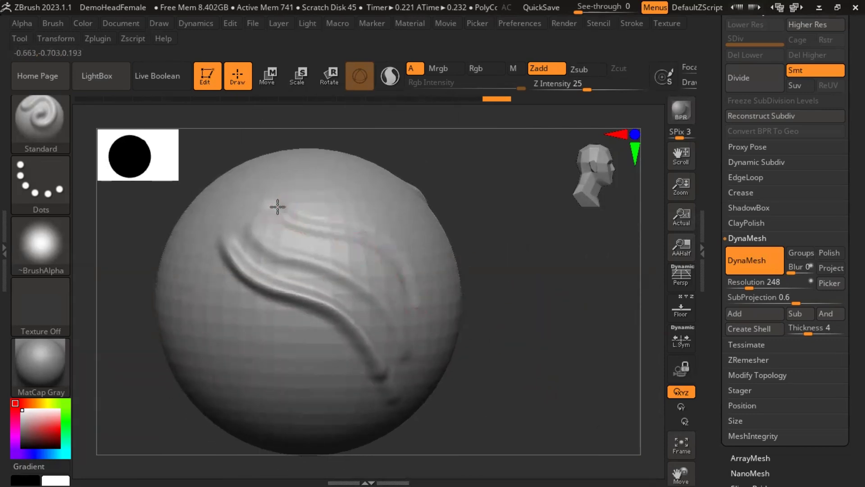
pyautogui.moveTo(278, 203); pyautogui.dragTo(364, 238)
pyautogui.keyDown('shift'); pyautogui.moveTo(415, 306); pyautogui.dragTo(274, 202); pyautogui.keyUp('shift')
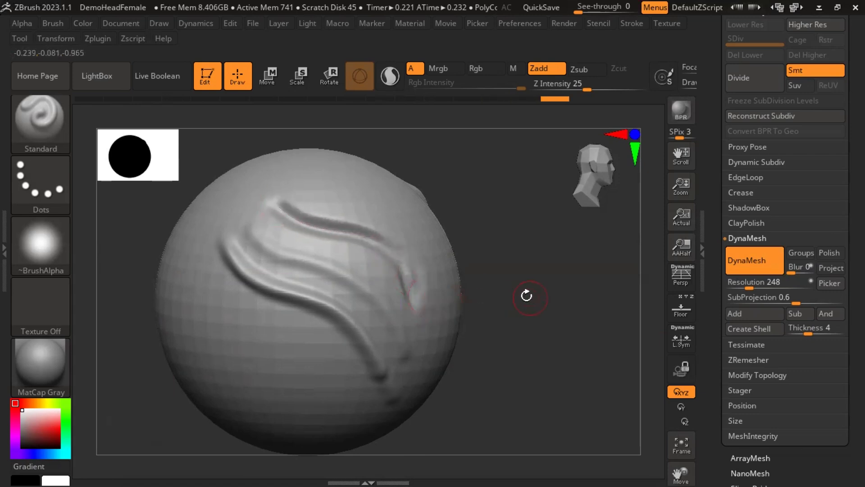
pyautogui.keyDown('ctrl'); pyautogui.moveTo(529, 350); pyautogui.dragTo(536, 375, button='right'); pyautogui.keyUp('ctrl')
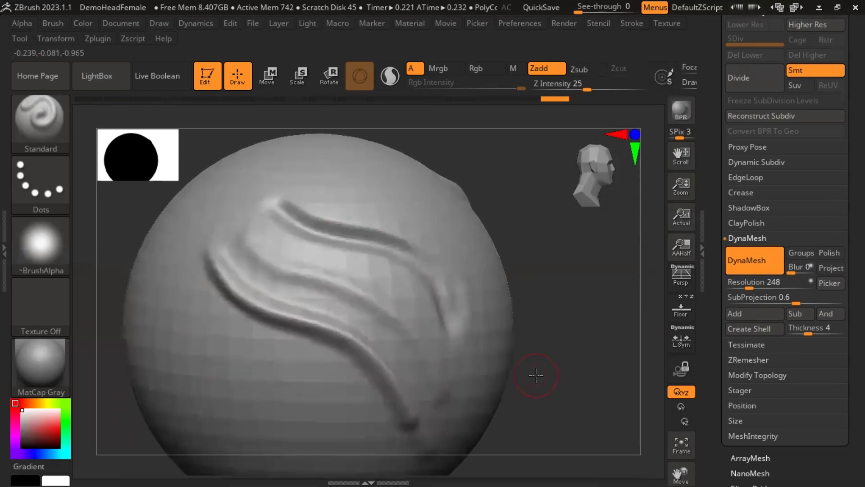
# - Strengthen the uppermost curved ridge with one more stroke and examine the ridges' mesh density in the polygon wireframe
pyautogui.moveTo(280, 207)
pyautogui.mouseDown()
pyautogui.moveTo(452, 310)
pyautogui.moveTo(454, 325)
pyautogui.mouseUp()
pyautogui.moveTo(509, 369)
pyautogui.mouseDown(button='right')
pyautogui.moveTo(487, 339)
pyautogui.moveTo(570, 355)
pyautogui.moveTo(567, 345)
pyautogui.moveTo(559, 356)
pyautogui.mouseUp(button='right')
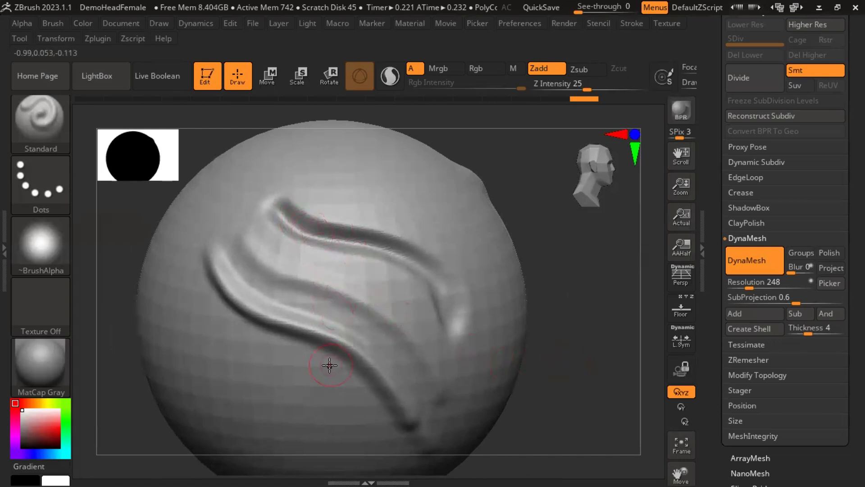
pyautogui.moveTo(531, 390)
pyautogui.mouseDown(button='right')
pyautogui.moveTo(604, 309)
pyautogui.moveTo(601, 323)
pyautogui.mouseUp(button='right')
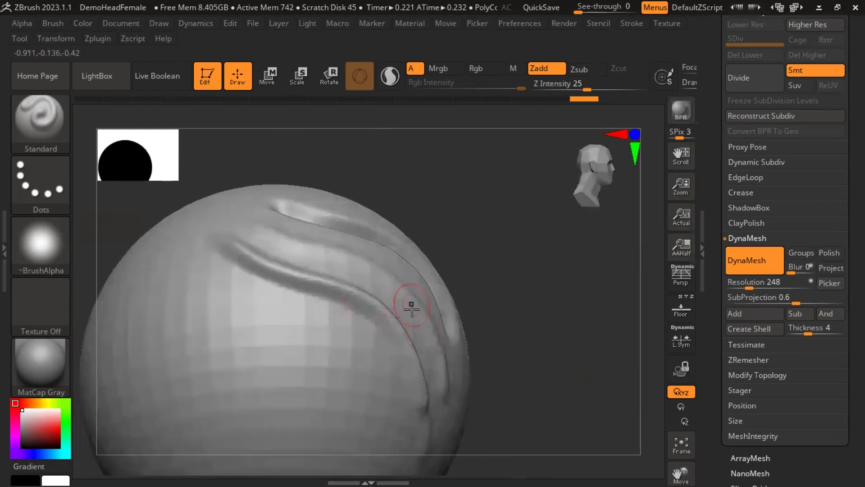
pyautogui.hotkey('shift', 'f')
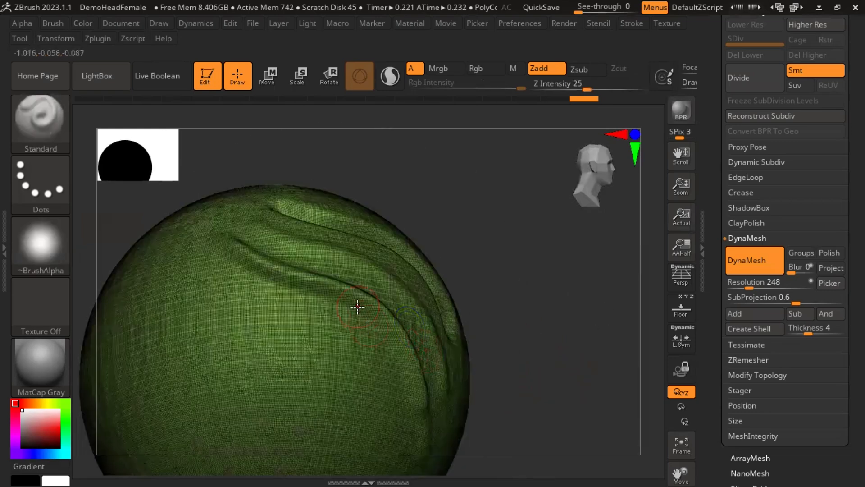
pyautogui.moveTo(544, 320); pyautogui.dragTo(556, 350, button='right')
pyautogui.hotkey('shift', 'f')
# - Sculpt an S-curved ridge diagonally across the sphere's opposite side with the ClayBuildup brush
pyautogui.moveTo(588, 395)
pyautogui.mouseDown(button='right')
pyautogui.moveTo(545, 353)
pyautogui.moveTo(515, 359)
pyautogui.moveTo(477, 396)
pyautogui.moveTo(488, 388)
pyautogui.mouseUp(button='right')
pyautogui.click(590, 150)
pyautogui.moveTo(558, 307)
pyautogui.keyDown('ctrl'); pyautogui.mouseDown(button='right')
pyautogui.moveTo(543, 268)
pyautogui.moveTo(556, 332)
pyautogui.mouseUp(button='right'); pyautogui.keyUp('ctrl')
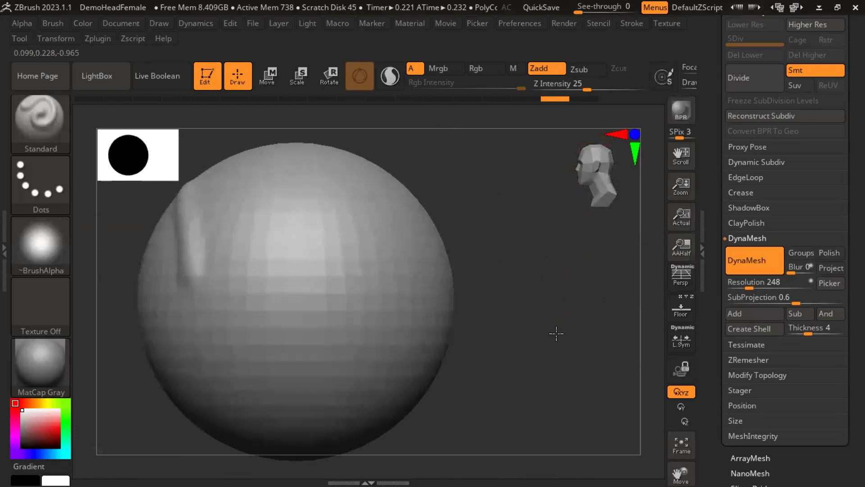
pyautogui.click(44, 128)
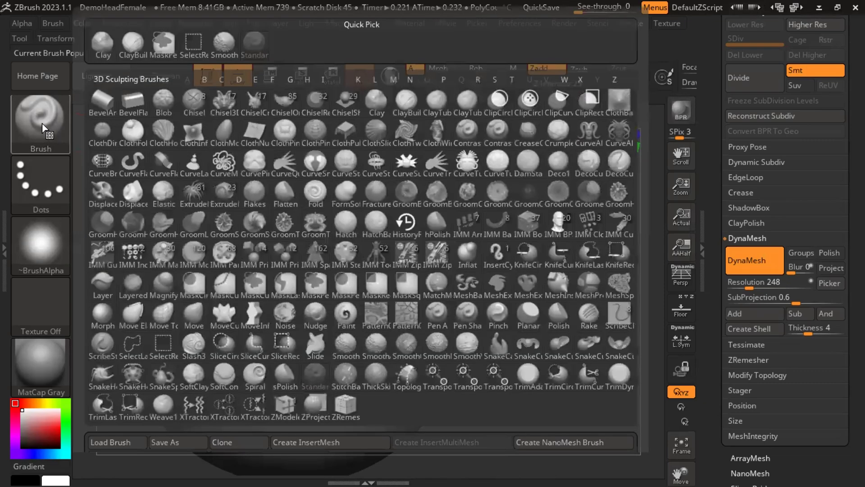
pyautogui.click(408, 103)
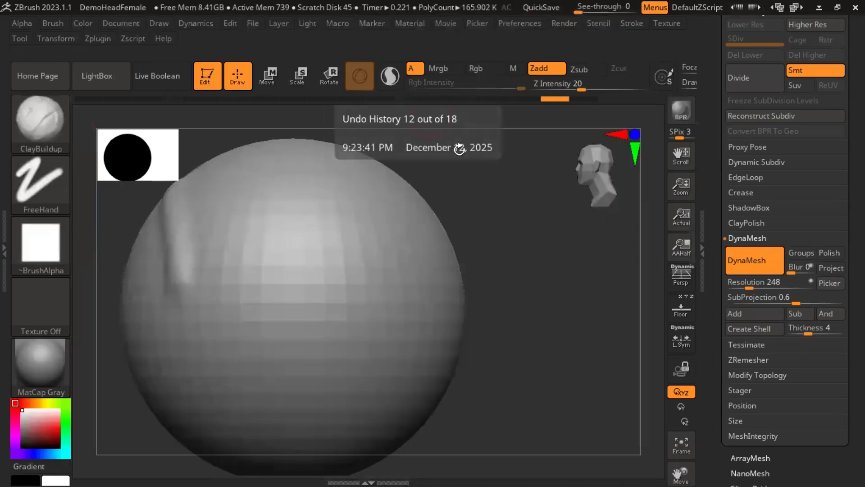
pyautogui.moveTo(542, 290)
pyautogui.mouseDown()
pyautogui.moveTo(537, 276)
pyautogui.moveTo(558, 255)
pyautogui.mouseUp()
pyautogui.moveTo(309, 226); pyautogui.dragTo(395, 275)
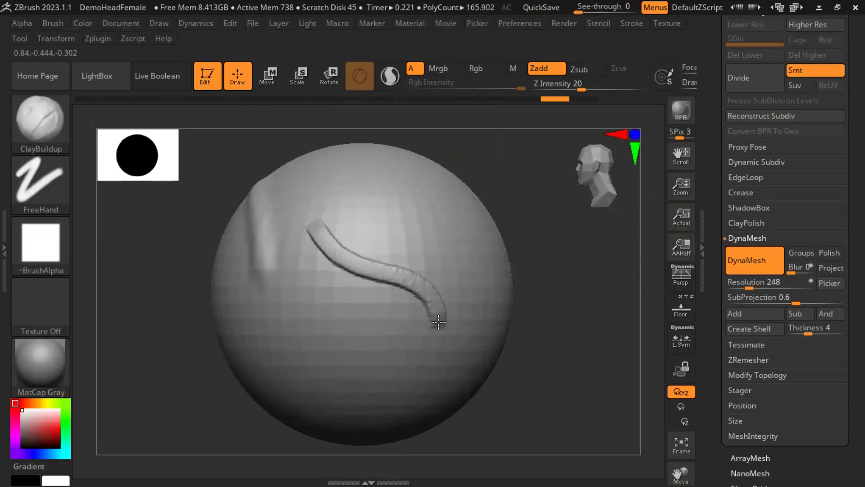
pyautogui.moveTo(438, 322); pyautogui.dragTo(437, 326)
pyautogui.moveTo(561, 334)
pyautogui.mouseDown()
pyautogui.moveTo(572, 272)
pyautogui.moveTo(558, 315)
pyautogui.moveTo(568, 358)
pyautogui.mouseUp()
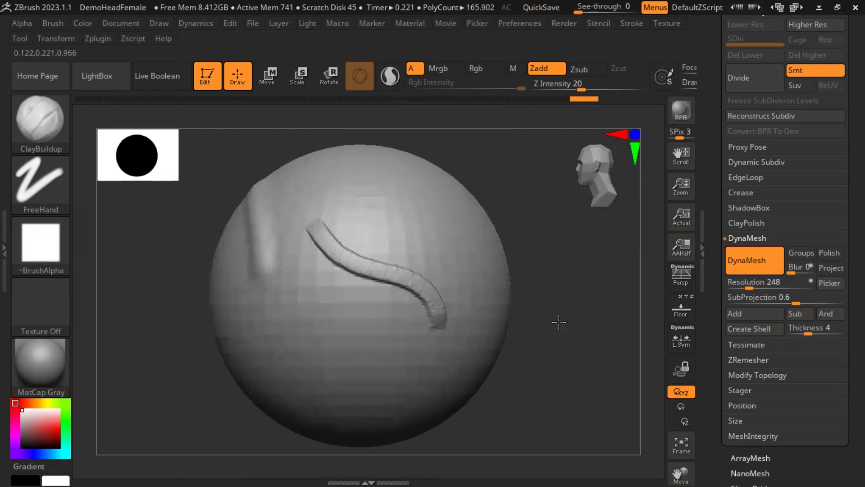
# - Build up the S-curved ridge with repeated overlapping ClayBuildup strokes along its length
pyautogui.moveTo(559, 322)
pyautogui.keyDown('alt'); pyautogui.mouseDown()
pyautogui.moveTo(568, 357)
pyautogui.moveTo(556, 365)
pyautogui.mouseUp(); pyautogui.keyUp('alt')
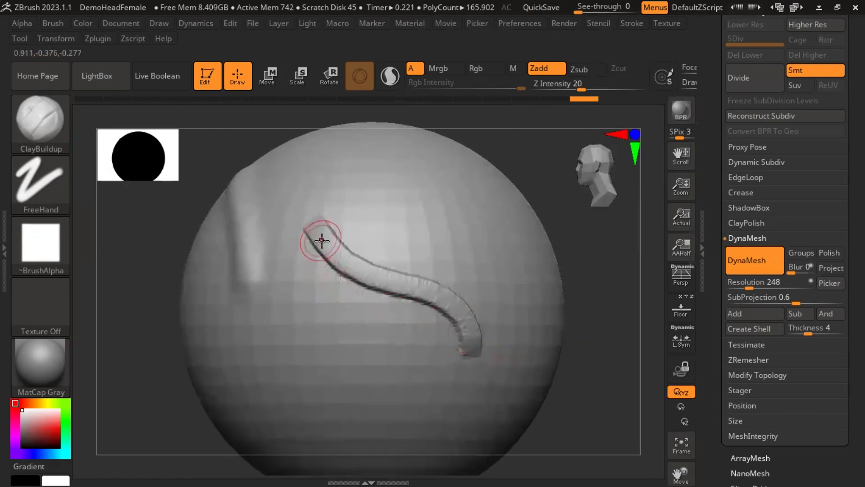
pyautogui.moveTo(321, 240); pyautogui.dragTo(471, 315)
pyautogui.moveTo(332, 241)
pyautogui.mouseDown()
pyautogui.moveTo(475, 313)
pyautogui.moveTo(380, 272)
pyautogui.moveTo(491, 342)
pyautogui.mouseUp()
pyautogui.moveTo(593, 347)
pyautogui.mouseDown()
pyautogui.moveTo(601, 266)
pyautogui.moveTo(579, 311)
pyautogui.mouseUp()
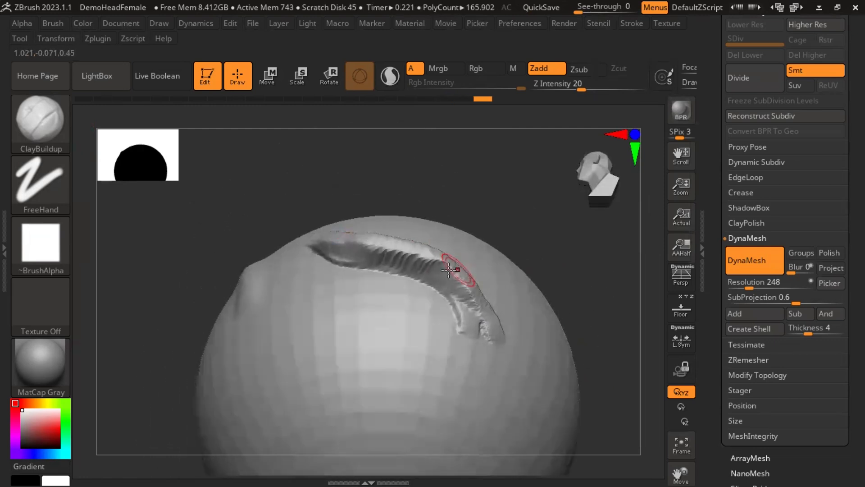
# - Sculpt a second curved ClayBuildup ridge above the first one, going over it repeatedly to raise it
pyautogui.moveTo(561, 255); pyautogui.dragTo(517, 328)
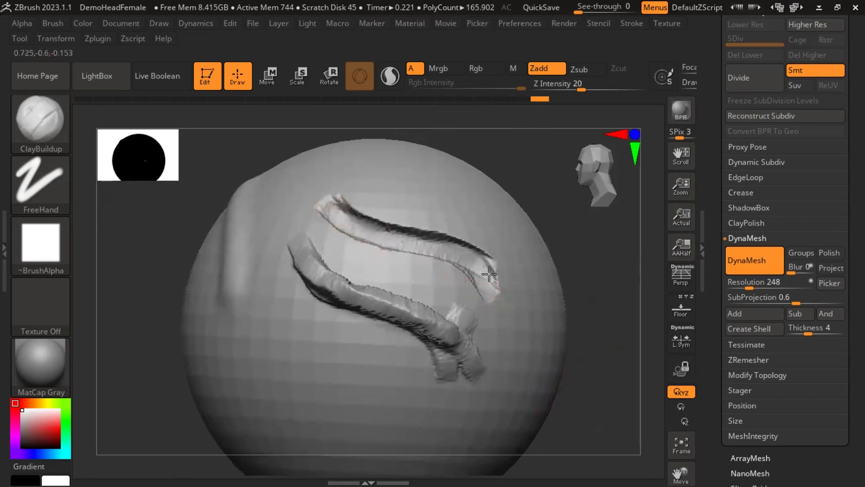
pyautogui.moveTo(579, 322)
pyautogui.mouseDown()
pyautogui.moveTo(575, 328)
pyautogui.moveTo(605, 297)
pyautogui.moveTo(593, 283)
pyautogui.moveTo(577, 299)
pyautogui.moveTo(592, 275)
pyautogui.moveTo(582, 259)
pyautogui.moveTo(583, 288)
pyautogui.moveTo(582, 271)
pyautogui.mouseUp()
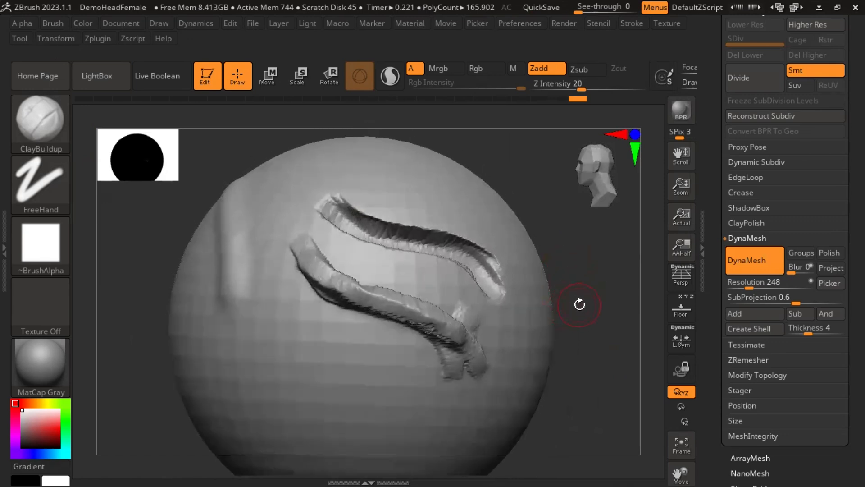
pyautogui.moveTo(579, 304)
pyautogui.mouseDown()
pyautogui.moveTo(560, 293)
pyautogui.moveTo(593, 315)
pyautogui.moveTo(572, 324)
pyautogui.mouseUp()
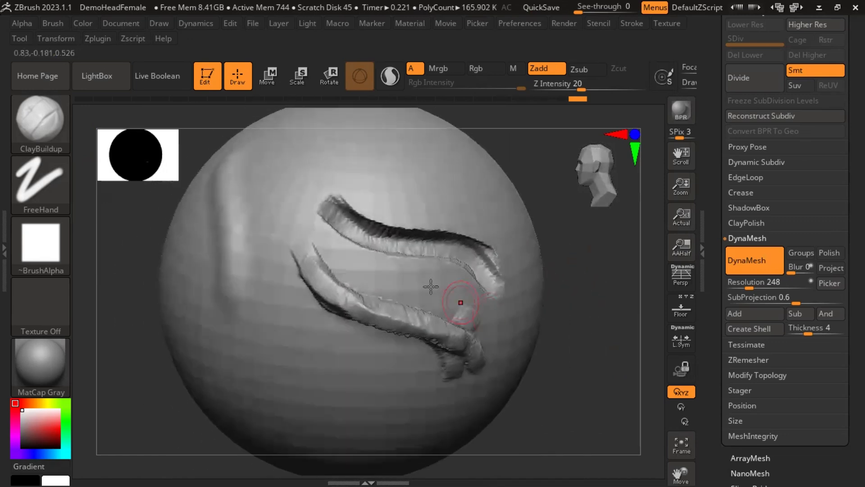
pyautogui.moveTo(431, 286)
pyautogui.mouseDown()
pyautogui.moveTo(345, 261)
pyautogui.moveTo(407, 241)
pyautogui.mouseUp()
pyautogui.moveTo(321, 206)
pyautogui.mouseDown()
pyautogui.moveTo(451, 250)
pyautogui.moveTo(494, 276)
pyautogui.mouseUp()
# - Pull a small pointed spike out of the sphere's surface with the Move brush
pyautogui.moveTo(583, 357)
pyautogui.mouseDown()
pyautogui.moveTo(622, 332)
pyautogui.moveTo(606, 347)
pyautogui.moveTo(570, 336)
pyautogui.moveTo(518, 363)
pyautogui.moveTo(489, 348)
pyautogui.mouseUp()
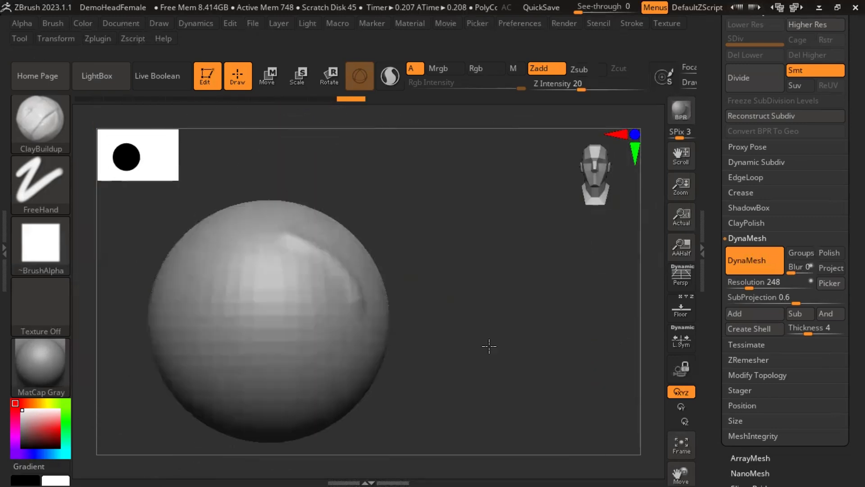
pyautogui.moveTo(452, 290)
pyautogui.mouseDown()
pyautogui.moveTo(544, 308)
pyautogui.moveTo(535, 282)
pyautogui.moveTo(548, 317)
pyautogui.mouseUp()
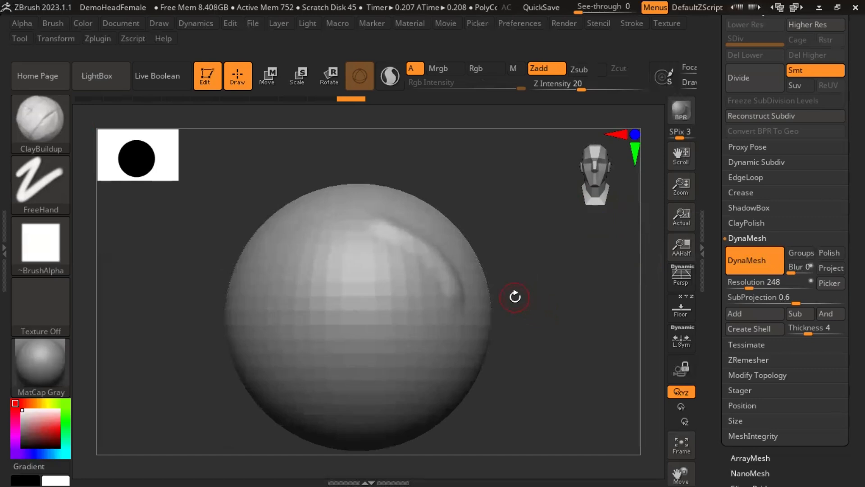
pyautogui.keyDown('ctrl'); pyautogui.moveTo(450, 222); pyautogui.dragTo(496, 339, button='right'); pyautogui.keyUp('ctrl')
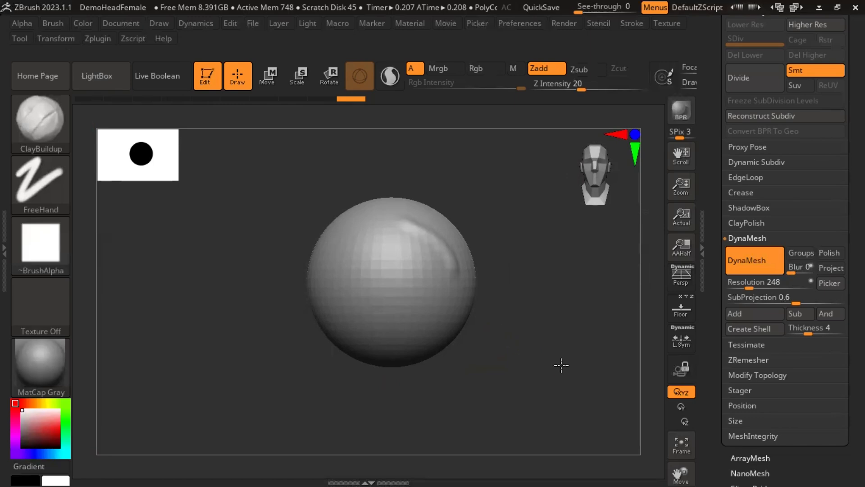
pyautogui.moveTo(561, 365)
pyautogui.mouseDown()
pyautogui.moveTo(544, 309)
pyautogui.moveTo(427, 331)
pyautogui.mouseUp()
pyautogui.click(37, 123)
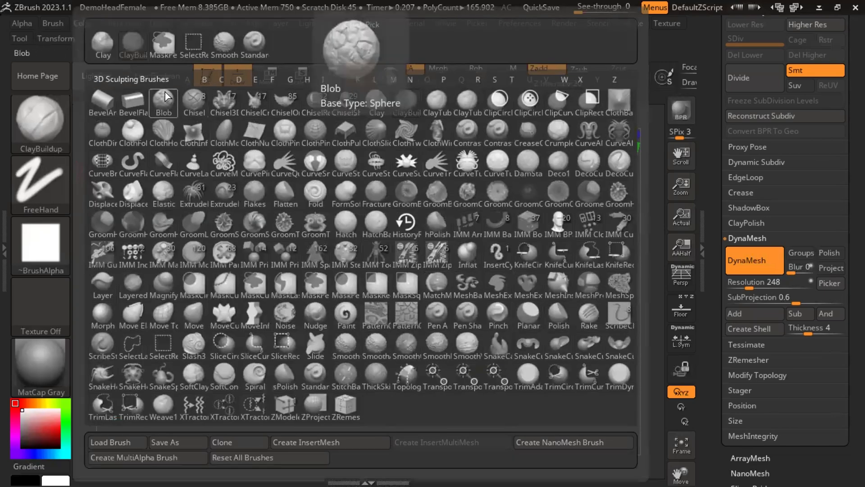
pyautogui.click(194, 316)
pyautogui.moveTo(542, 326); pyautogui.dragTo(515, 349)
pyautogui.moveTo(542, 284); pyautogui.dragTo(444, 346)
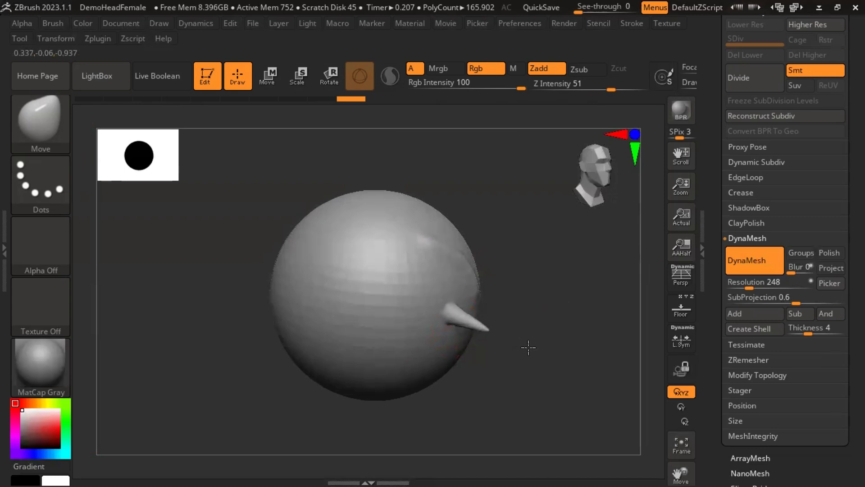
# - Stretch the spike further and push a round hole in above it, adding a second spike and hole alongside
pyautogui.moveTo(612, 363); pyautogui.dragTo(453, 308)
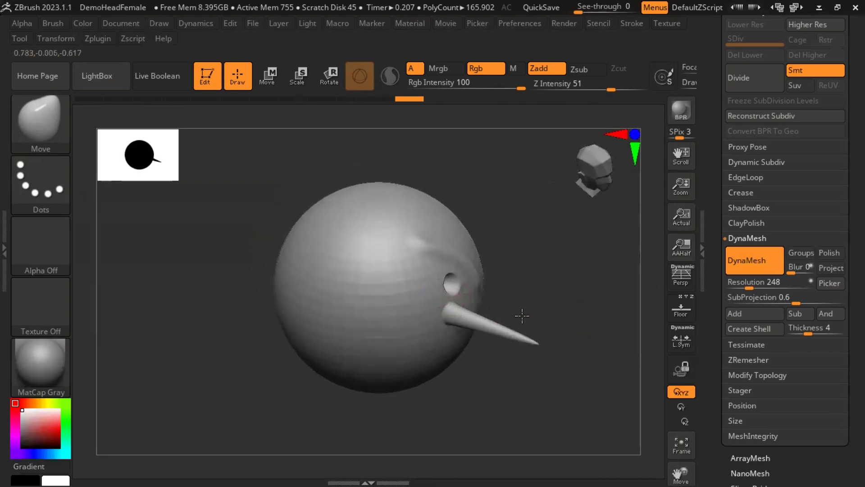
pyautogui.moveTo(521, 314)
pyautogui.mouseDown()
pyautogui.moveTo(499, 286)
pyautogui.moveTo(496, 309)
pyautogui.moveTo(563, 332)
pyautogui.moveTo(523, 331)
pyautogui.mouseUp()
pyautogui.moveTo(567, 284); pyautogui.dragTo(449, 320)
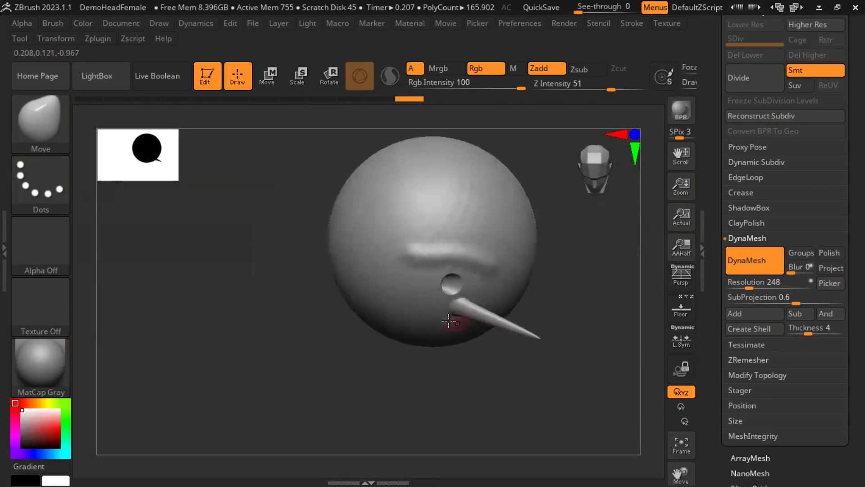
pyautogui.moveTo(355, 397); pyautogui.dragTo(435, 283)
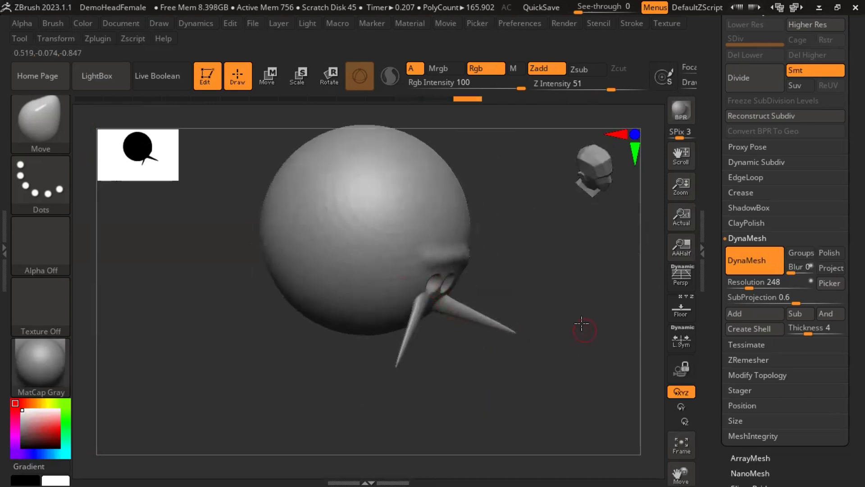
# - Undo all the spikes and holes made with the Move brush
pyautogui.moveTo(581, 323)
pyautogui.mouseDown()
pyautogui.moveTo(558, 241)
pyautogui.moveTo(546, 282)
pyautogui.mouseUp()
pyautogui.press('ctrl')
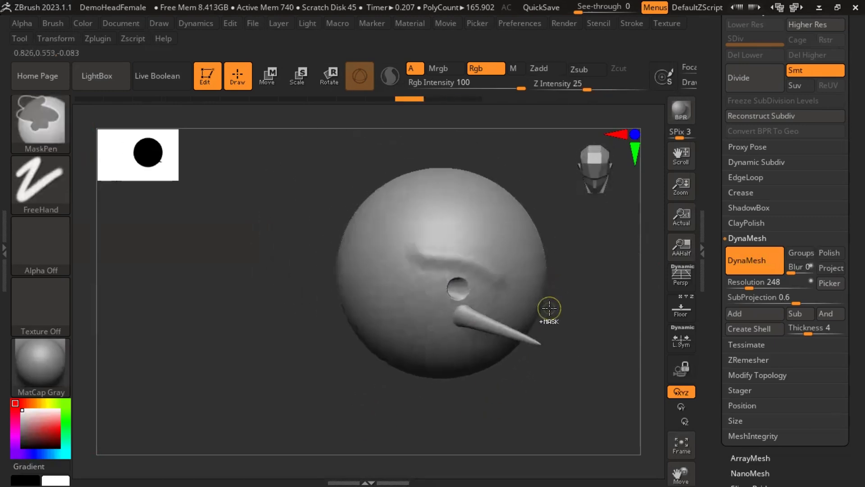
pyautogui.hotkey('ctrl', 'z')
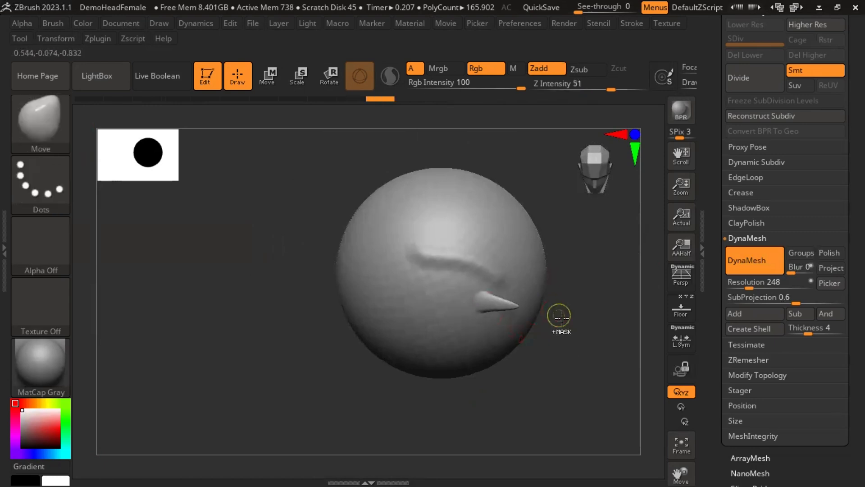
pyautogui.moveTo(560, 367); pyautogui.dragTo(602, 175)
pyautogui.click(602, 175)
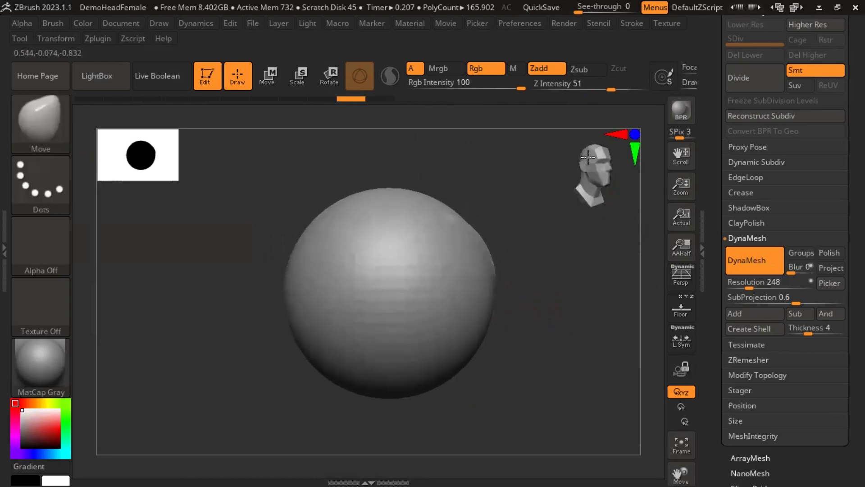
# - Increase the Move brush's draw size to about 177
pyautogui.keyDown('alt'); pyautogui.moveTo(564, 326); pyautogui.dragTo(458, 332); pyautogui.keyUp('alt')
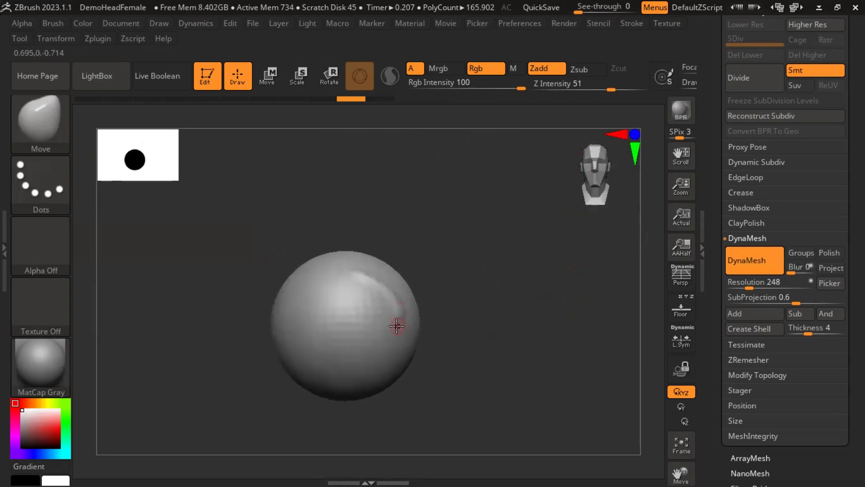
pyautogui.keyDown('alt'); pyautogui.moveTo(459, 351); pyautogui.dragTo(485, 403); pyautogui.keyUp('alt')
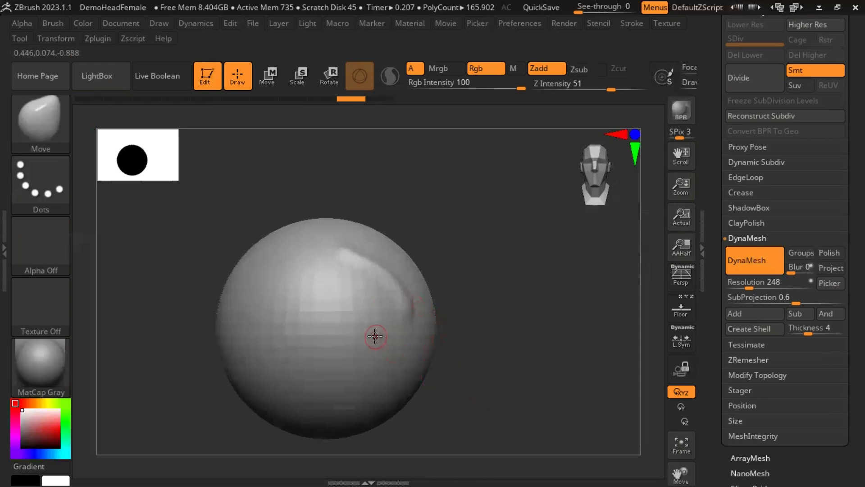
pyautogui.press('space')
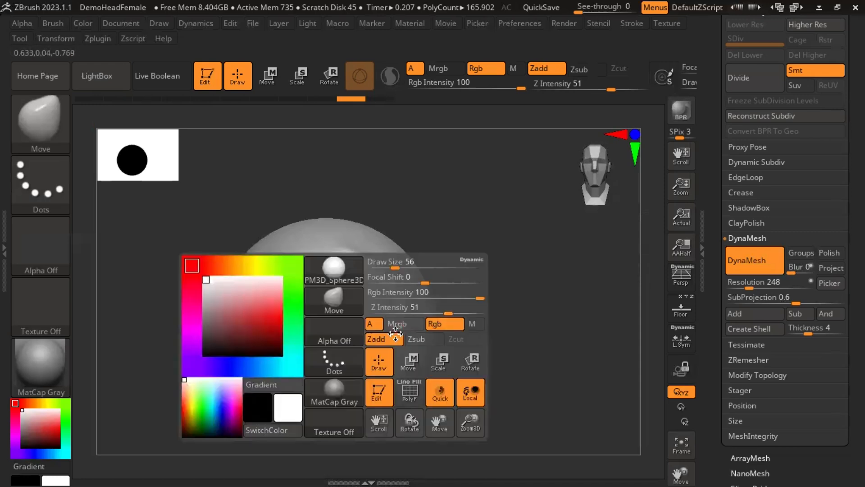
pyautogui.click(384, 261)
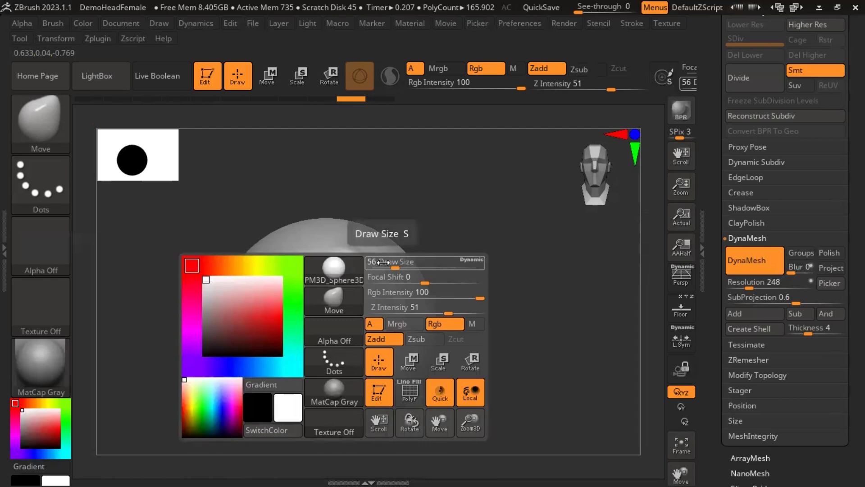
pyautogui.click(427, 292)
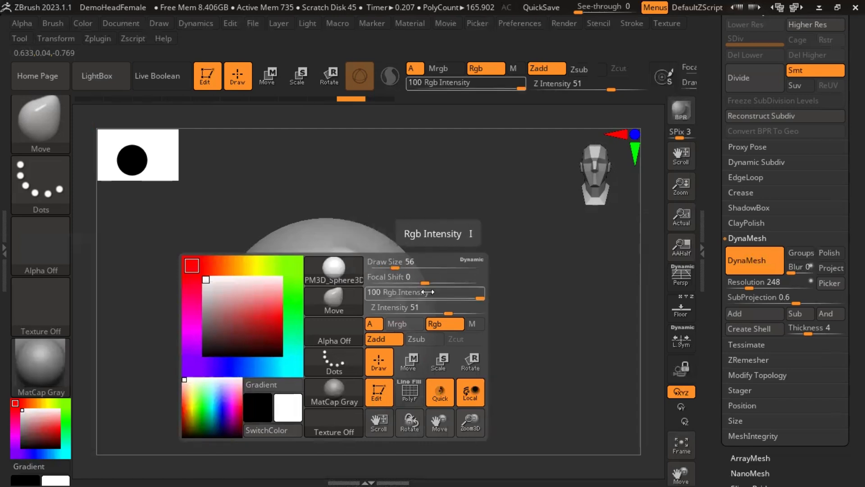
pyautogui.click(399, 269)
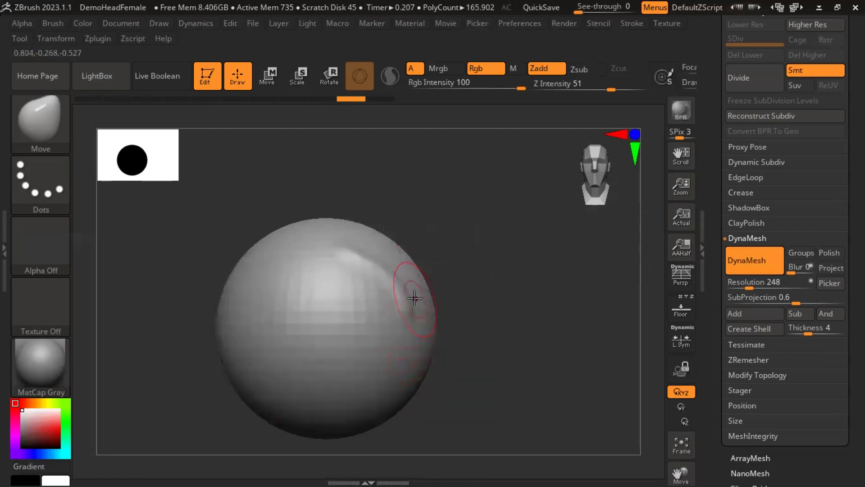
# - Pull a large pointed horn out of the sphere's side and push a wide hole in below it
pyautogui.moveTo(414, 298); pyautogui.dragTo(608, 268)
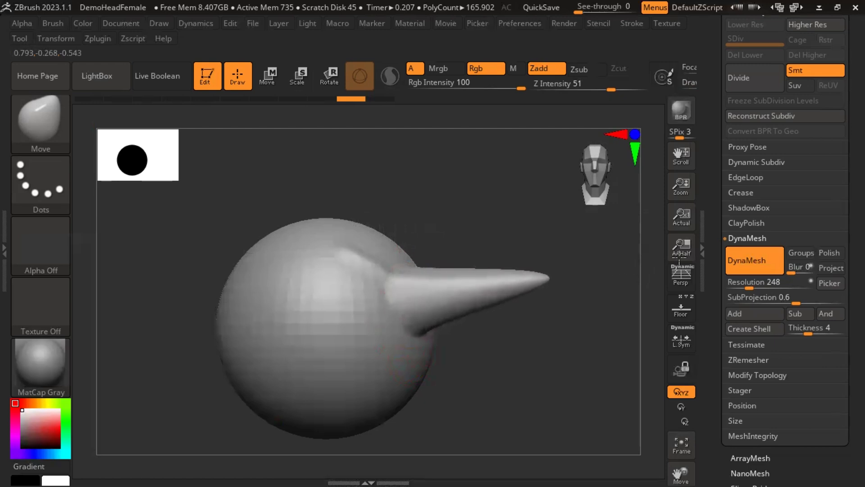
pyautogui.moveTo(550, 344); pyautogui.dragTo(587, 328)
pyautogui.moveTo(402, 357); pyautogui.dragTo(265, 320)
pyautogui.moveTo(520, 377); pyautogui.dragTo(451, 382)
# - Undo the large horn and the wide hole, along with a further trial pull on the sphere's side
pyautogui.hotkey('ctrl', 'z')
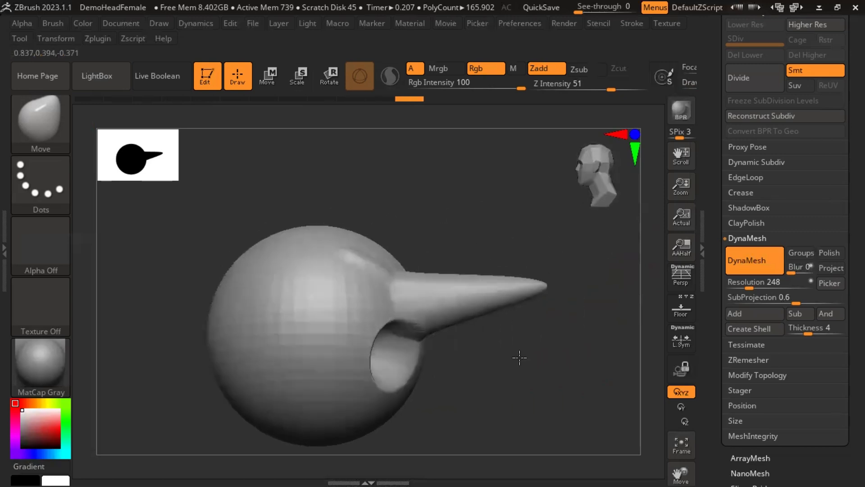
pyautogui.hotkey('ctrl', 'z')
pyautogui.moveTo(538, 383); pyautogui.dragTo(512, 367)
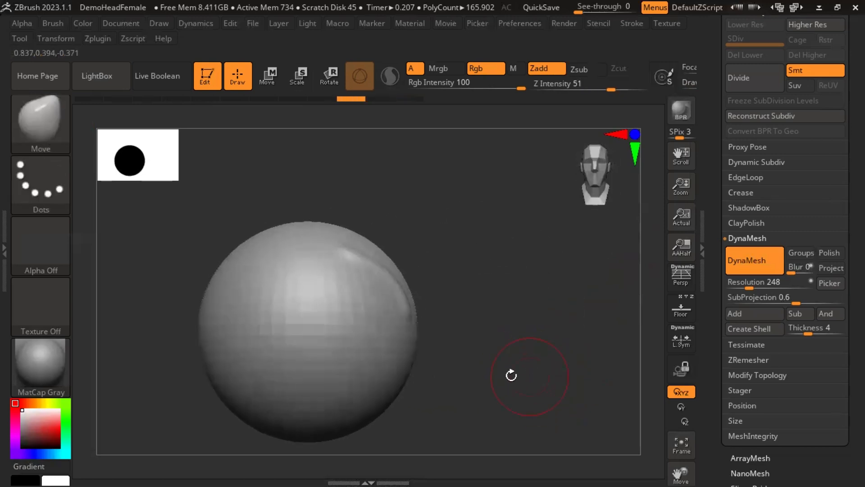
pyautogui.moveTo(396, 329); pyautogui.dragTo(501, 359)
pyautogui.hotkey('ctrl', 'z')
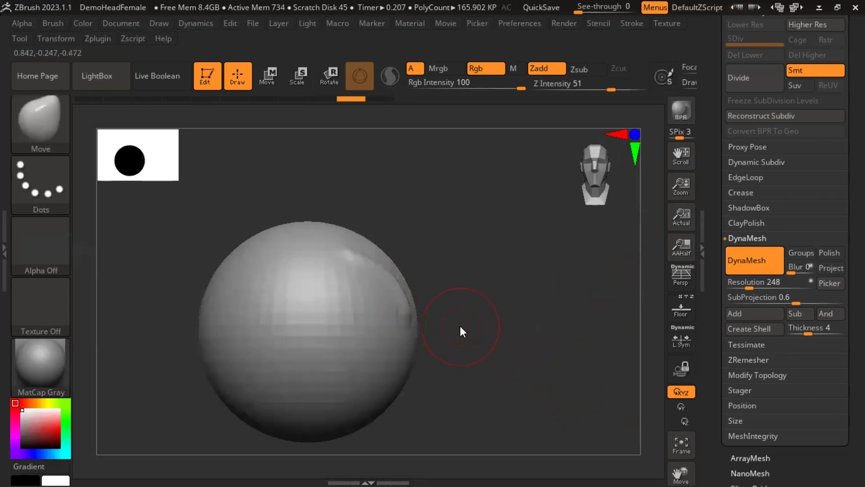
# - Increase the Move brush's draw size to about 567
pyautogui.press('space')
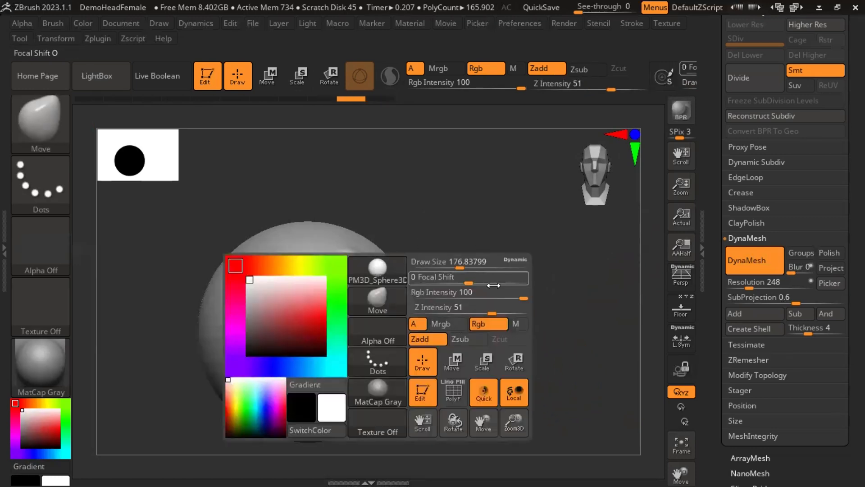
pyautogui.moveTo(462, 267); pyautogui.dragTo(478, 268)
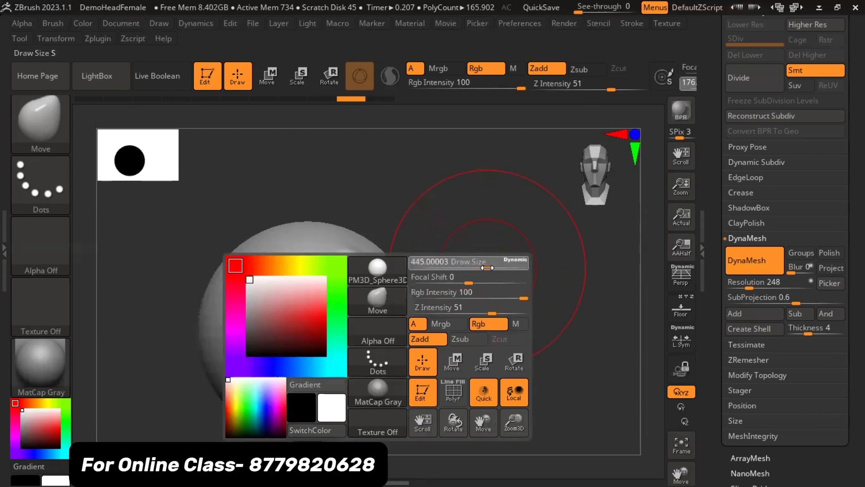
pyautogui.press('space')
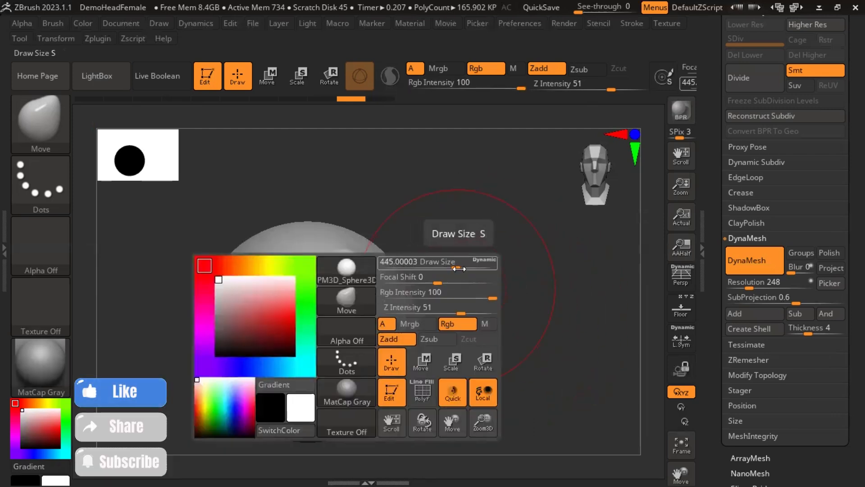
pyautogui.moveTo(456, 267); pyautogui.dragTo(466, 268)
# - Pull the upper and lower parts of the sphere's side outward with the Move brush and even out the widened, blocky form
pyautogui.keyDown('alt'); pyautogui.moveTo(527, 361); pyautogui.dragTo(473, 383); pyautogui.keyUp('alt')
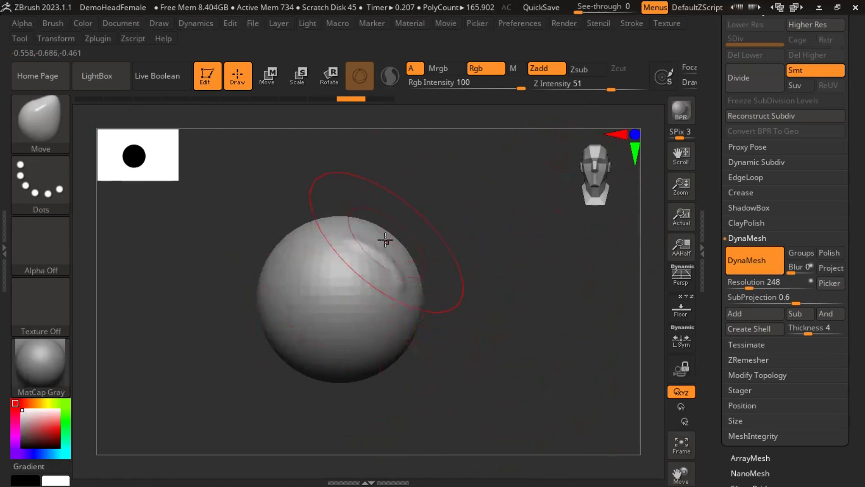
pyautogui.moveTo(387, 243)
pyautogui.mouseDown()
pyautogui.moveTo(453, 250)
pyautogui.moveTo(520, 240)
pyautogui.mouseUp()
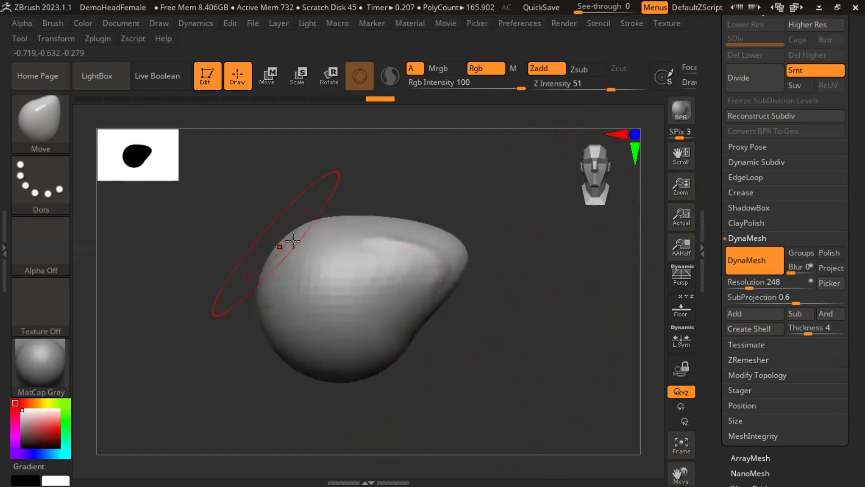
pyautogui.moveTo(433, 357); pyautogui.dragTo(479, 389)
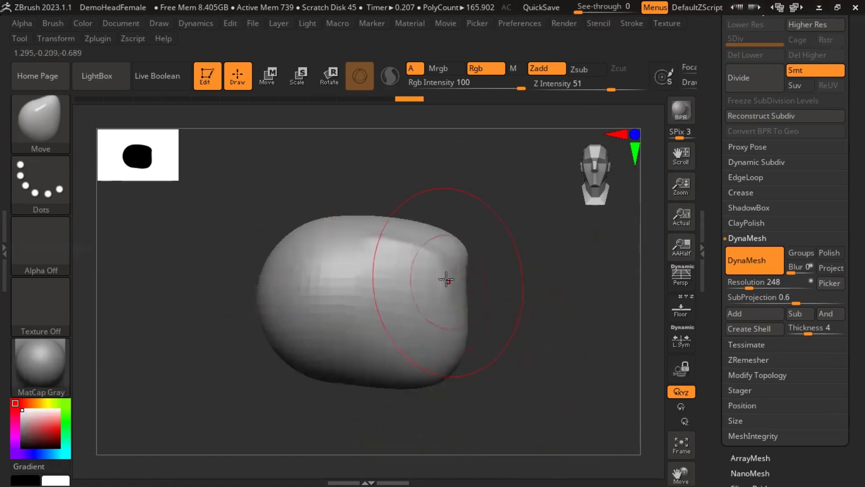
pyautogui.moveTo(463, 275); pyautogui.dragTo(479, 273)
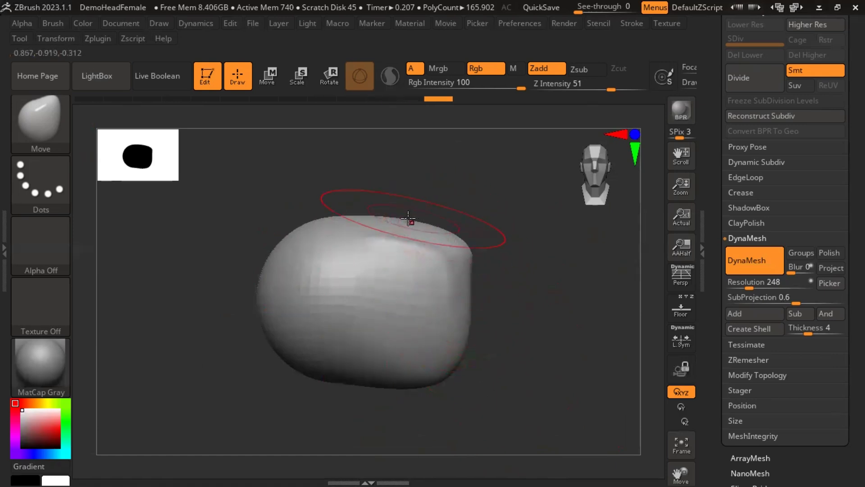
pyautogui.moveTo(409, 219); pyautogui.dragTo(391, 227)
pyautogui.moveTo(463, 247); pyautogui.dragTo(460, 243)
pyautogui.moveTo(471, 288); pyautogui.dragTo(475, 288)
# - Reshape the widened form from several angles with the Move brush into a more rounded mass
pyautogui.moveTo(604, 279)
pyautogui.mouseDown()
pyautogui.moveTo(580, 194)
pyautogui.moveTo(521, 279)
pyautogui.moveTo(540, 280)
pyautogui.moveTo(519, 284)
pyautogui.moveTo(478, 247)
pyautogui.mouseUp()
pyautogui.moveTo(413, 275); pyautogui.dragTo(407, 253)
pyautogui.moveTo(499, 328); pyautogui.dragTo(517, 239)
pyautogui.moveTo(551, 274); pyautogui.dragTo(556, 275)
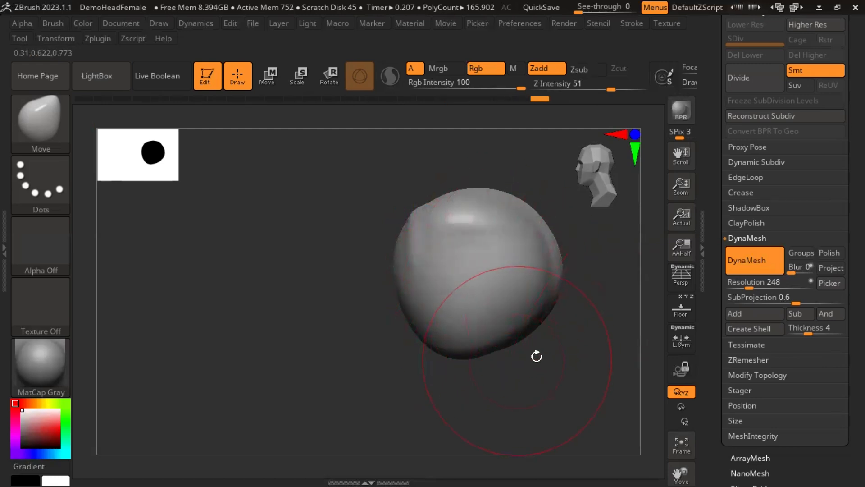
pyautogui.moveTo(574, 356); pyautogui.dragTo(580, 321)
pyautogui.moveTo(512, 334)
pyautogui.mouseDown()
pyautogui.moveTo(519, 352)
pyautogui.moveTo(561, 381)
pyautogui.moveTo(537, 348)
pyautogui.moveTo(576, 362)
pyautogui.moveTo(456, 374)
pyautogui.moveTo(526, 366)
pyautogui.moveTo(485, 312)
pyautogui.moveTo(405, 274)
pyautogui.mouseUp()
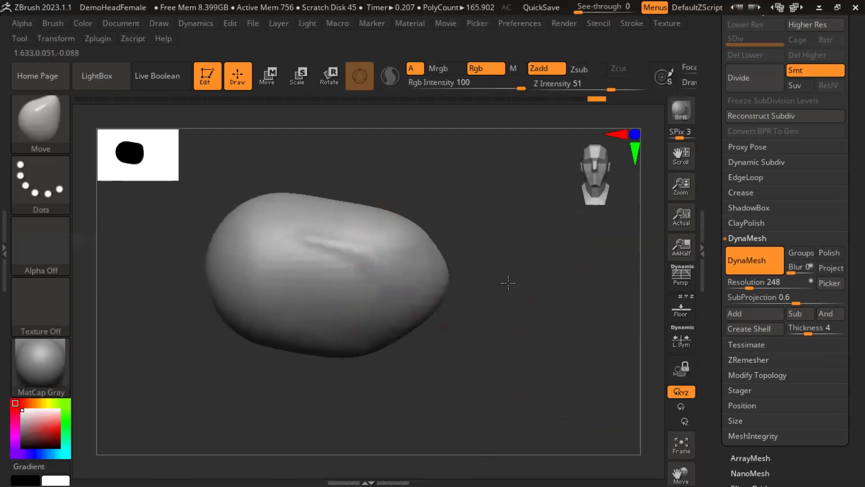
# - Stretch the form sideways into a long capsule and push its far end inward to make a hollow
pyautogui.moveTo(428, 315)
pyautogui.mouseDown()
pyautogui.moveTo(461, 348)
pyautogui.moveTo(431, 371)
pyautogui.mouseUp()
pyautogui.moveTo(453, 327); pyautogui.dragTo(489, 338)
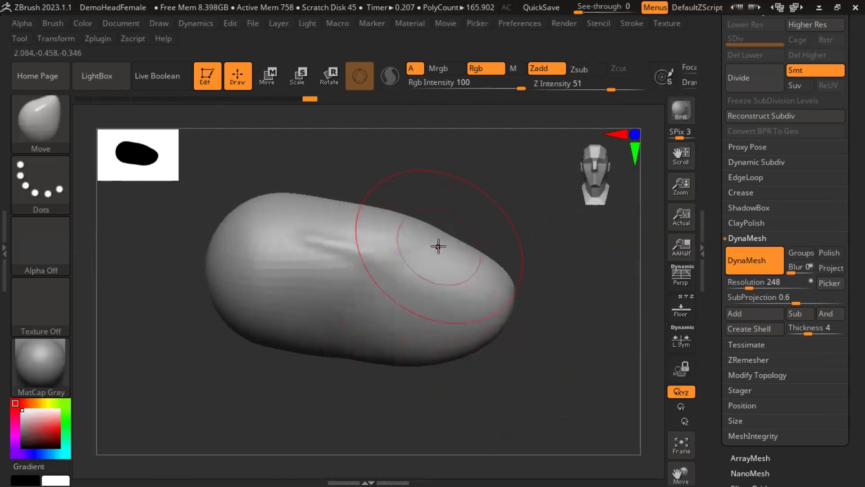
pyautogui.moveTo(438, 247)
pyautogui.mouseDown()
pyautogui.moveTo(482, 248)
pyautogui.moveTo(431, 361)
pyautogui.moveTo(512, 286)
pyautogui.moveTo(473, 309)
pyautogui.moveTo(531, 309)
pyautogui.moveTo(532, 321)
pyautogui.moveTo(502, 336)
pyautogui.moveTo(479, 283)
pyautogui.moveTo(444, 338)
pyautogui.moveTo(495, 347)
pyautogui.moveTo(550, 380)
pyautogui.mouseUp()
pyautogui.moveTo(516, 345); pyautogui.dragTo(486, 281)
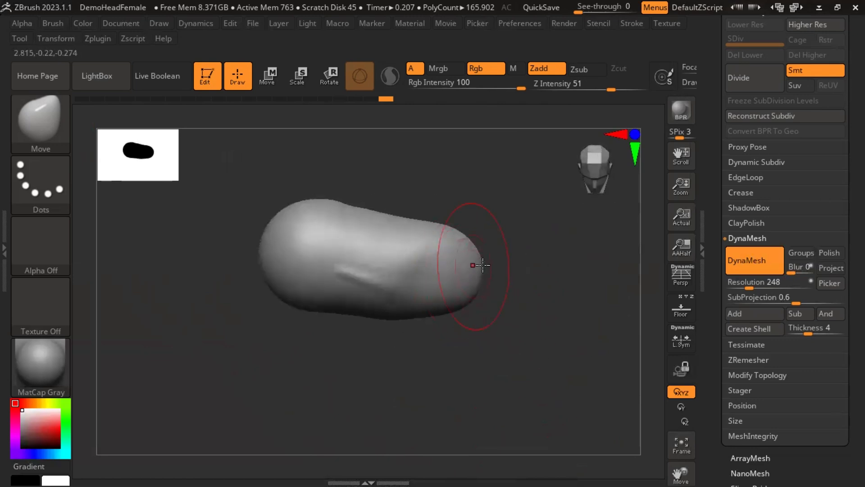
pyautogui.moveTo(351, 277); pyautogui.dragTo(306, 276)
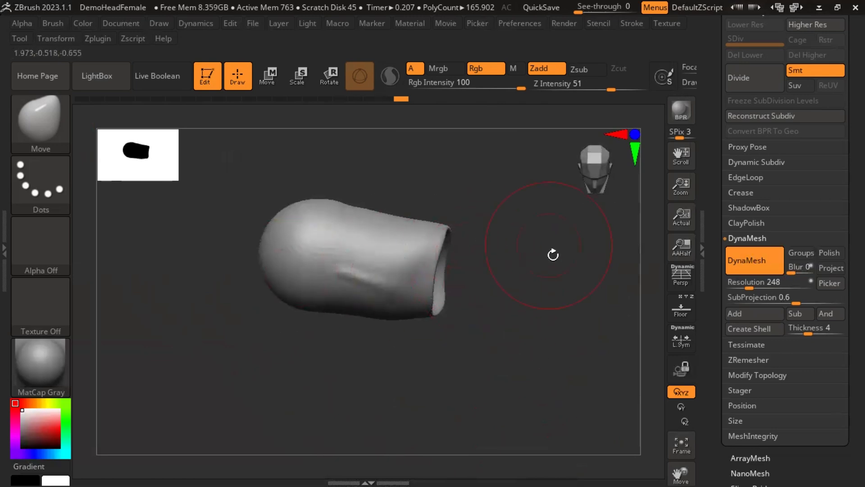
pyautogui.moveTo(552, 254); pyautogui.dragTo(468, 239)
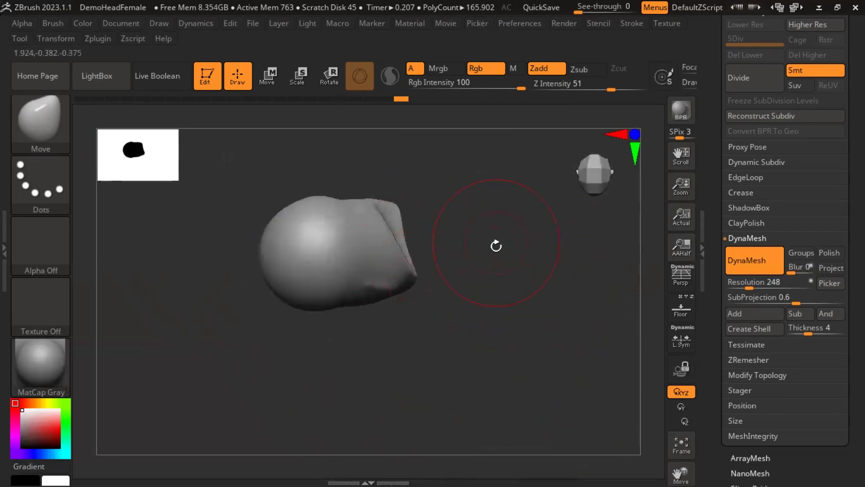
# - Load the DynaMesh_Sphere_32 project, frame the whole sphere in view and display it without its wireframe
pyautogui.doubleClick(483, 286)
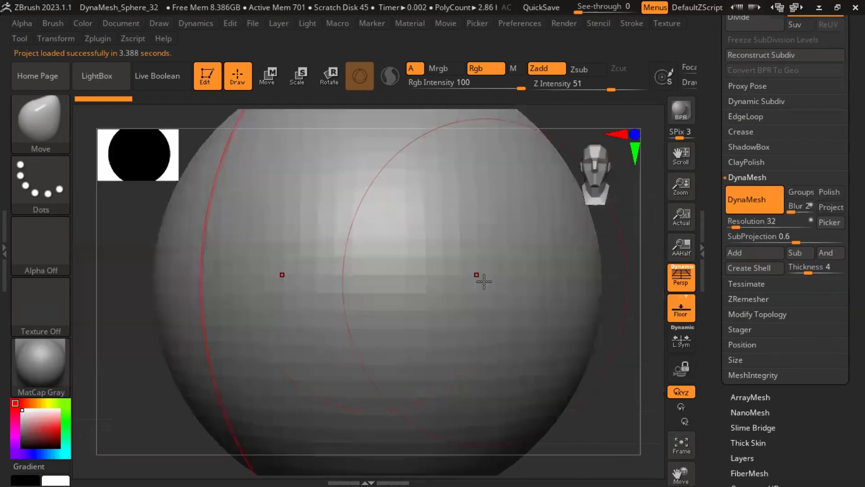
pyautogui.press('f')
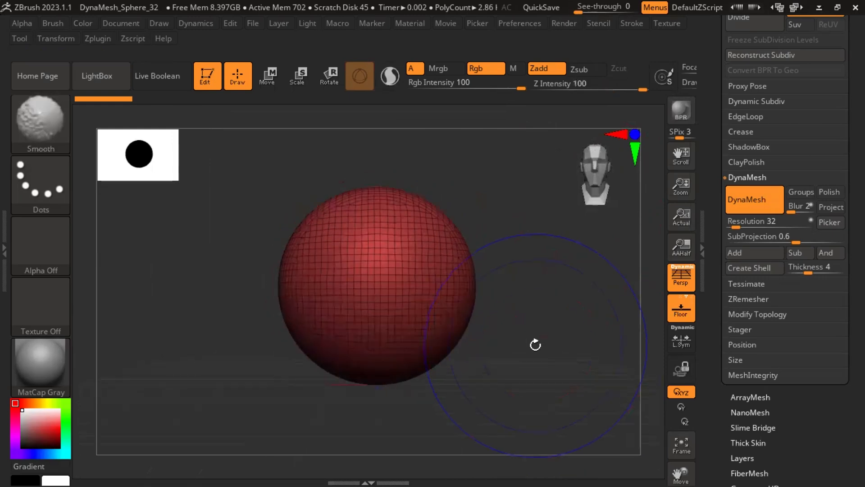
pyautogui.hotkey('shift', 'f')
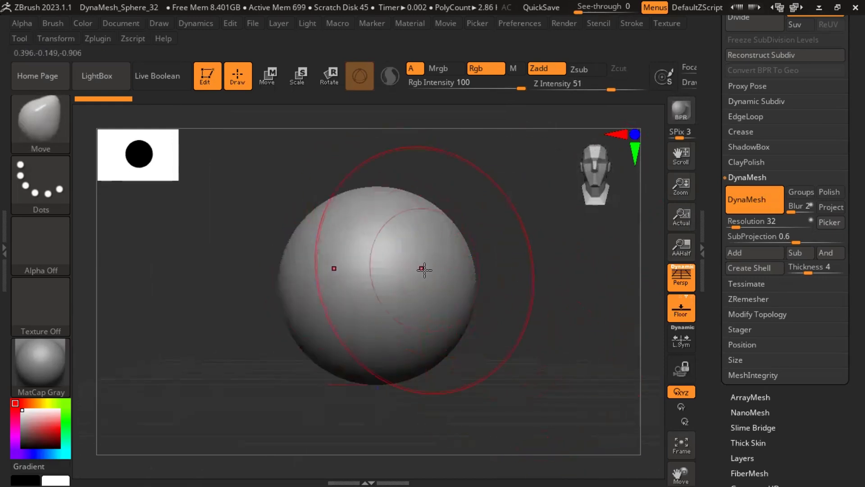
# - Reduce the Move brush's draw size in repeated decrements, and enlarge it again by a few increments
pyautogui.press('space')
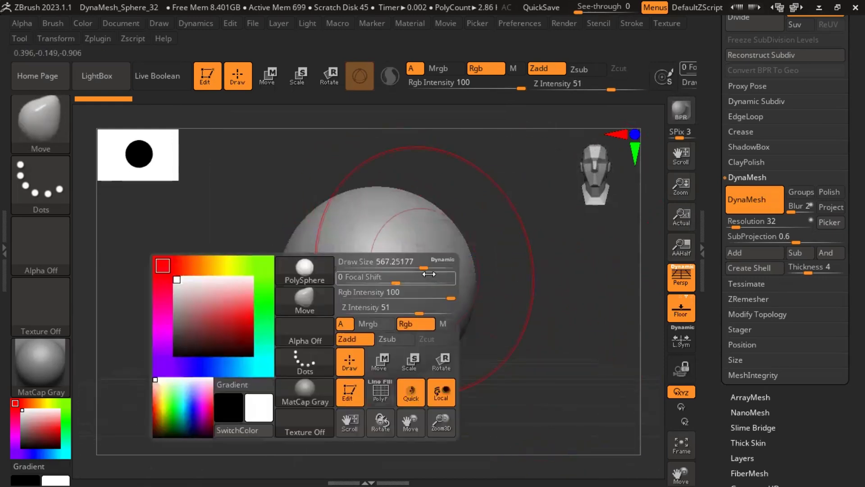
pyautogui.moveTo(424, 269)
pyautogui.mouseDown()
pyautogui.moveTo(401, 269)
pyautogui.moveTo(409, 268)
pyautogui.mouseUp()
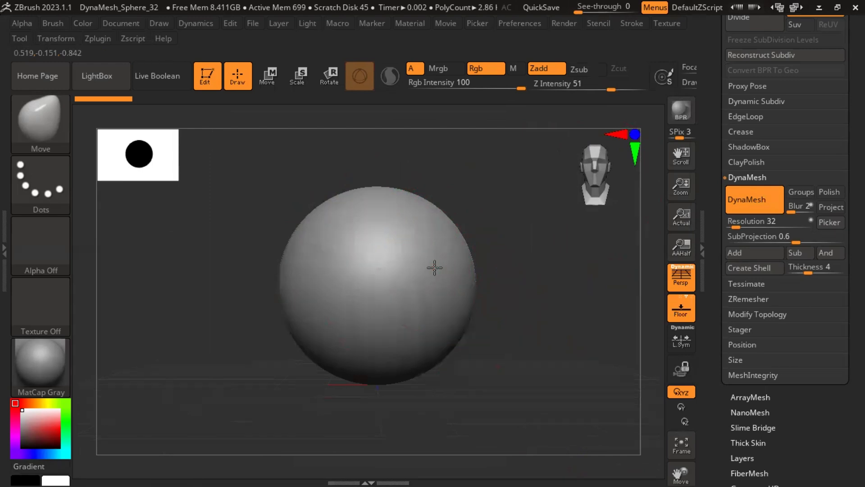
pyautogui.press('[')
pyautogui.press('[')
pyautogui.press('[')
pyautogui.press('[')
pyautogui.press('[')
pyautogui.press('[')
pyautogui.press('[')
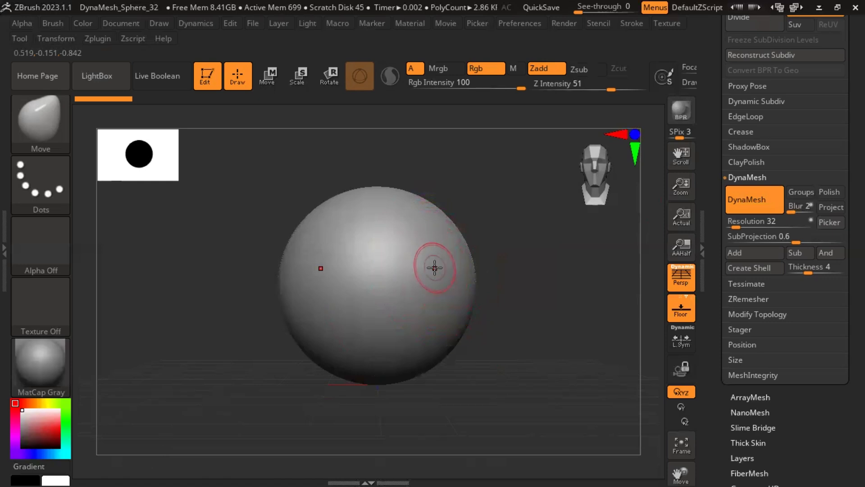
pyautogui.press(']')
pyautogui.press(']')
pyautogui.press(']')
pyautogui.press(']')
pyautogui.press(']')
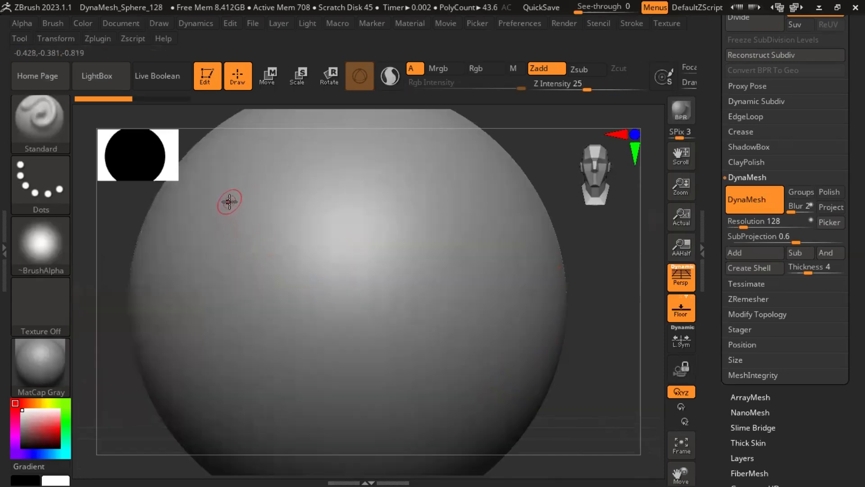
# - Raise the DynaMesh resolution to 248 and remesh the DynaMesh_Sphere_128 sphere, checking its wireframe density
pyautogui.moveTo(755, 218); pyautogui.dragTo(761, 218)
pyautogui.hotkey('shift', 'f')
pyautogui.click(764, 204)
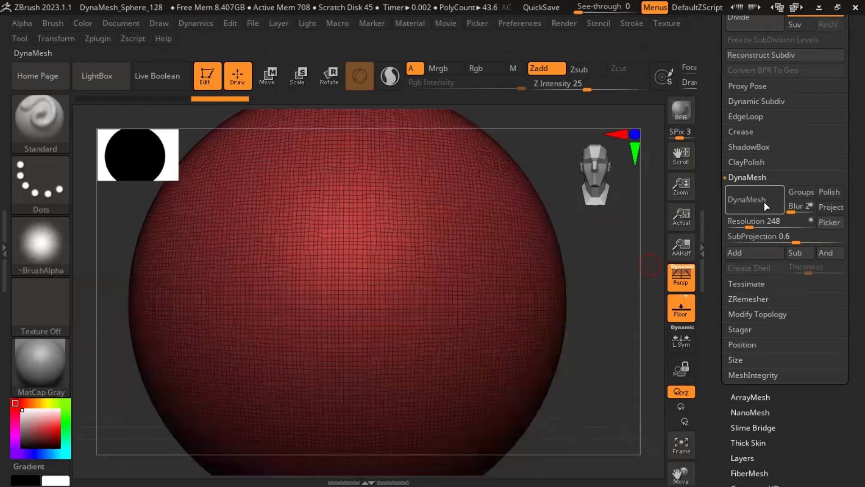
pyautogui.click(764, 204)
pyautogui.hotkey('shift', 'f')
# - Sculpt three curved ridges across the sphere with the Standard brush, each one above the last and with a larger draw size
pyautogui.moveTo(218, 234)
pyautogui.mouseDown()
pyautogui.moveTo(236, 249)
pyautogui.moveTo(367, 287)
pyautogui.moveTo(472, 364)
pyautogui.mouseUp()
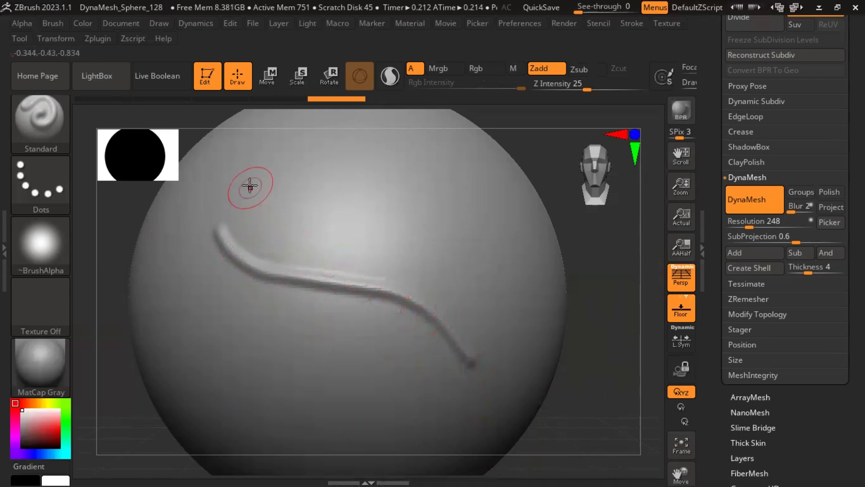
pyautogui.moveTo(248, 185)
pyautogui.mouseDown()
pyautogui.moveTo(283, 209)
pyautogui.moveTo(421, 232)
pyautogui.moveTo(500, 311)
pyautogui.mouseUp()
pyautogui.moveTo(623, 326)
pyautogui.mouseDown()
pyautogui.moveTo(610, 332)
pyautogui.moveTo(613, 345)
pyautogui.moveTo(581, 395)
pyautogui.mouseUp()
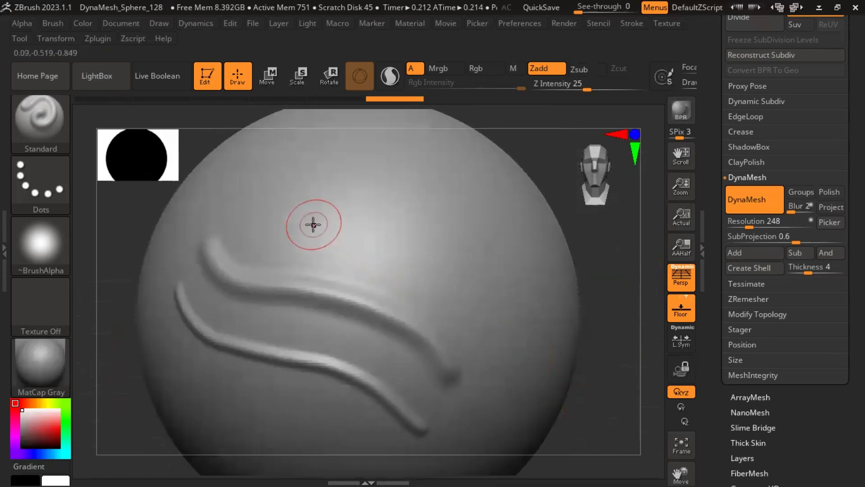
pyautogui.moveTo(266, 191)
pyautogui.mouseDown()
pyautogui.moveTo(295, 208)
pyautogui.moveTo(434, 231)
pyautogui.moveTo(523, 315)
pyautogui.mouseUp()
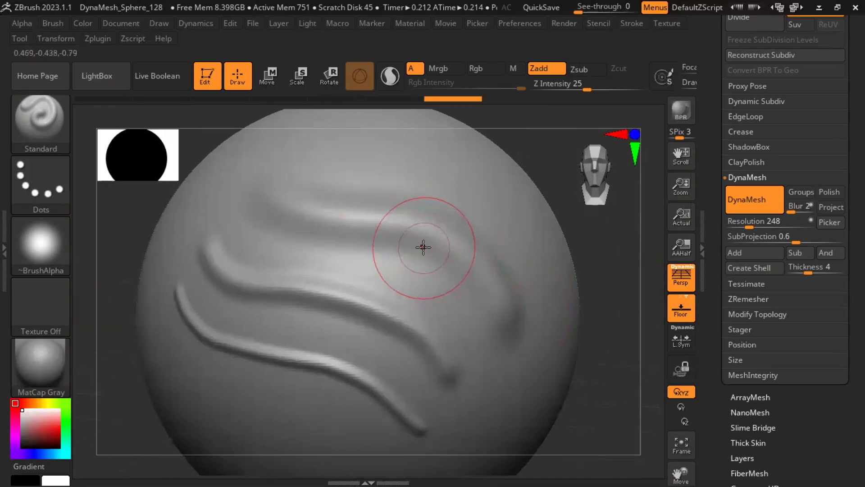
# - Undo the three curved ridges on the sphere
pyautogui.hotkey('ctrl', 'z')
pyautogui.hotkey('ctrl', 'z')
pyautogui.hotkey('ctrl', 'z')
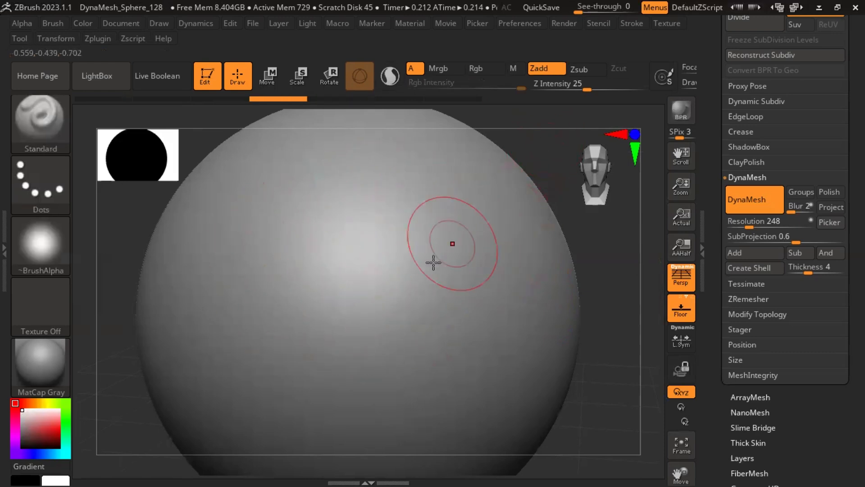
# - Shrink the Standard brush's draw size to a small tip suited to thin strokes
pyautogui.press('space')
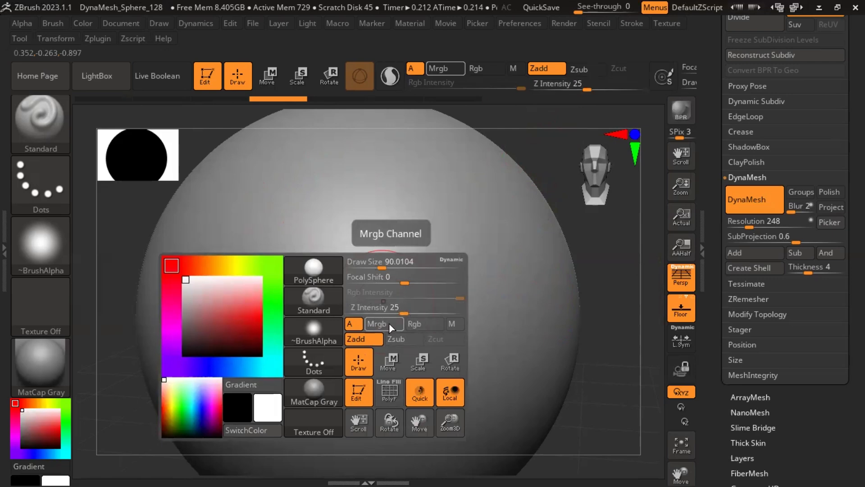
pyautogui.press('[')
pyautogui.press('[')
pyautogui.press('[')
pyautogui.press('[')
pyautogui.press('[')
pyautogui.press('[')
pyautogui.press('[')
pyautogui.press('[')
pyautogui.press('[')
pyautogui.press('[')
pyautogui.press('[')
pyautogui.press('[')
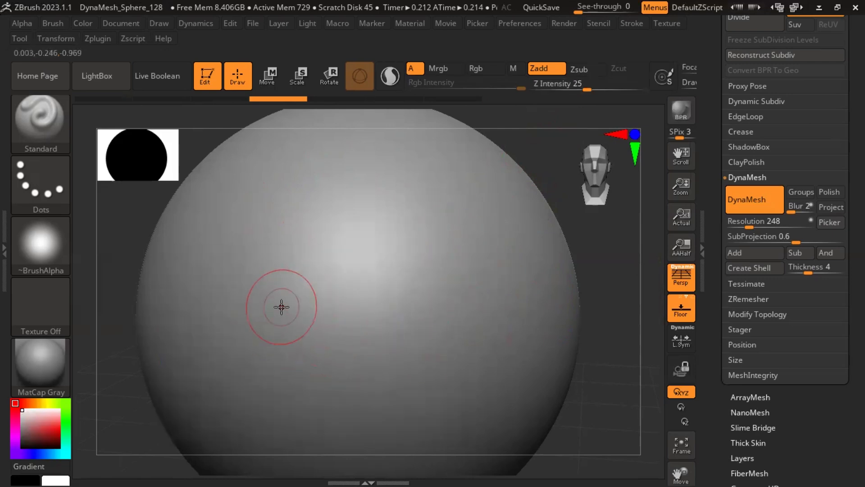
# - Sculpt a thin curved ridge at Z Intensity 25 and a second one above it at Z Intensity 81, comparing their heights
pyautogui.moveTo(211, 227); pyautogui.dragTo(403, 329)
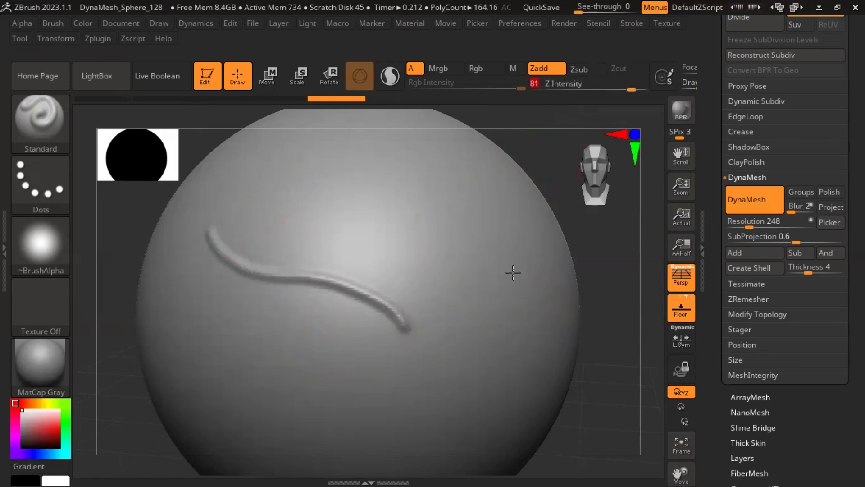
pyautogui.moveTo(249, 210)
pyautogui.mouseDown()
pyautogui.moveTo(299, 228)
pyautogui.moveTo(419, 247)
pyautogui.moveTo(425, 281)
pyautogui.mouseUp()
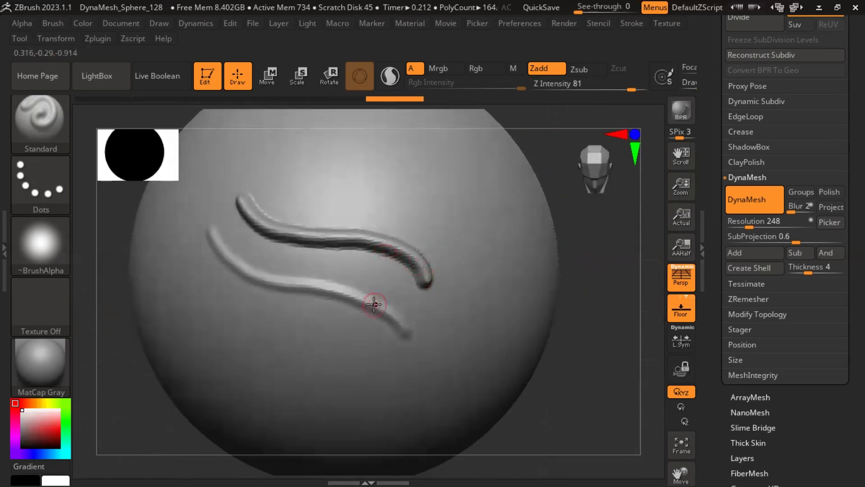
pyautogui.moveTo(585, 331)
pyautogui.mouseDown()
pyautogui.moveTo(595, 347)
pyautogui.moveTo(589, 316)
pyautogui.moveTo(602, 370)
pyautogui.moveTo(407, 309)
pyautogui.mouseUp()
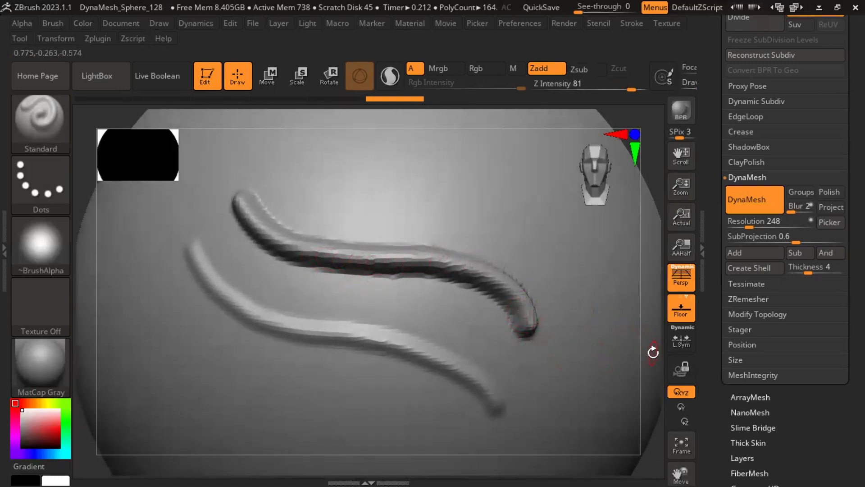
pyautogui.keyDown('alt'); pyautogui.moveTo(652, 359); pyautogui.dragTo(626, 297); pyautogui.keyUp('alt')
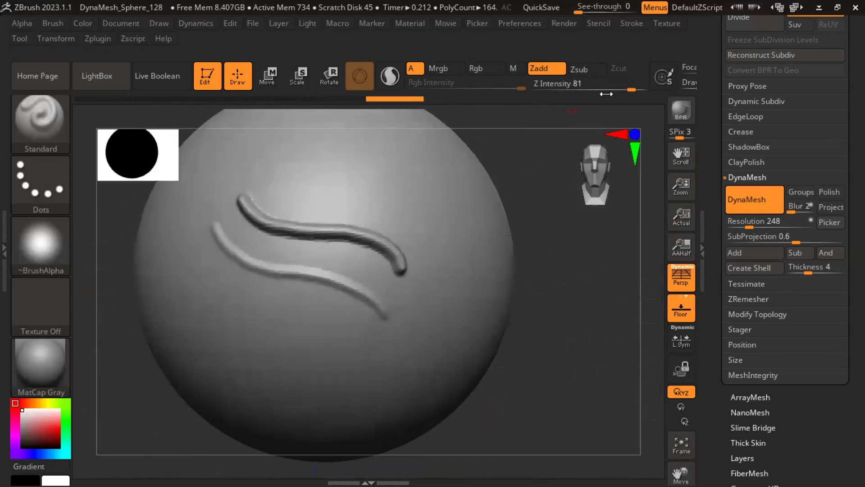
# - Lower the Standard brush's Z Intensity to 10, sculpt a faint curved ridge below the other two and compare their heights
pyautogui.moveTo(624, 91); pyautogui.dragTo(570, 90)
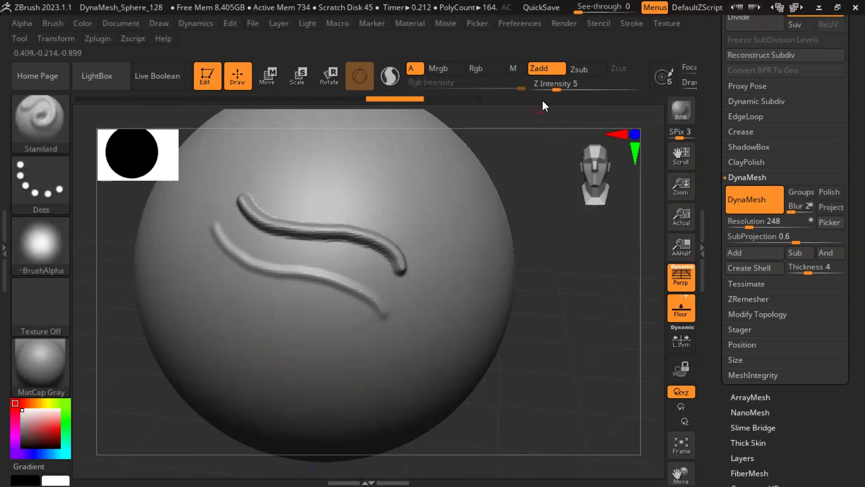
pyautogui.click(554, 85)
pyautogui.moveTo(554, 84); pyautogui.dragTo(567, 92)
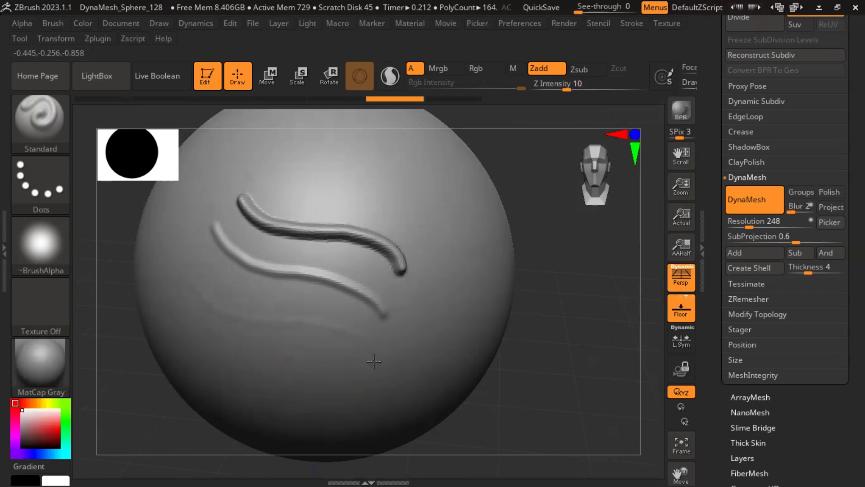
pyautogui.moveTo(512, 377)
pyautogui.mouseDown()
pyautogui.moveTo(526, 309)
pyautogui.moveTo(514, 298)
pyautogui.moveTo(523, 299)
pyautogui.moveTo(509, 300)
pyautogui.moveTo(509, 313)
pyautogui.moveTo(508, 259)
pyautogui.moveTo(506, 284)
pyautogui.moveTo(507, 274)
pyautogui.mouseUp()
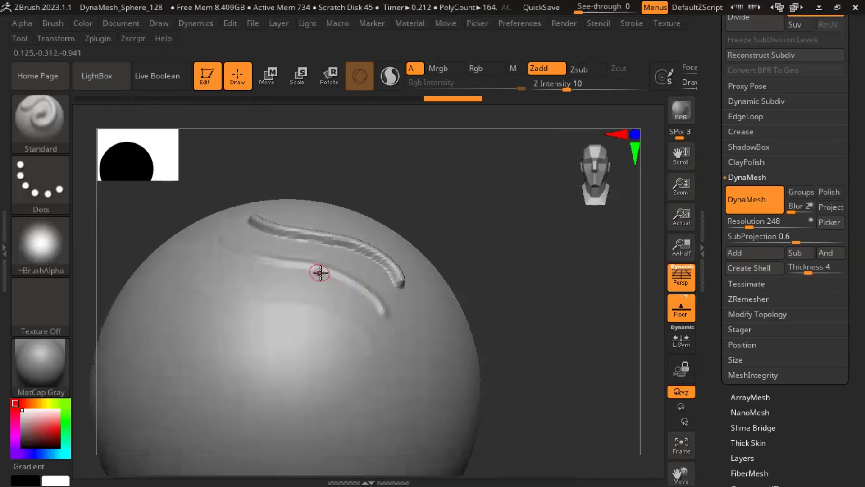
pyautogui.moveTo(286, 222); pyautogui.dragTo(392, 263)
pyautogui.moveTo(526, 236); pyautogui.dragTo(504, 232)
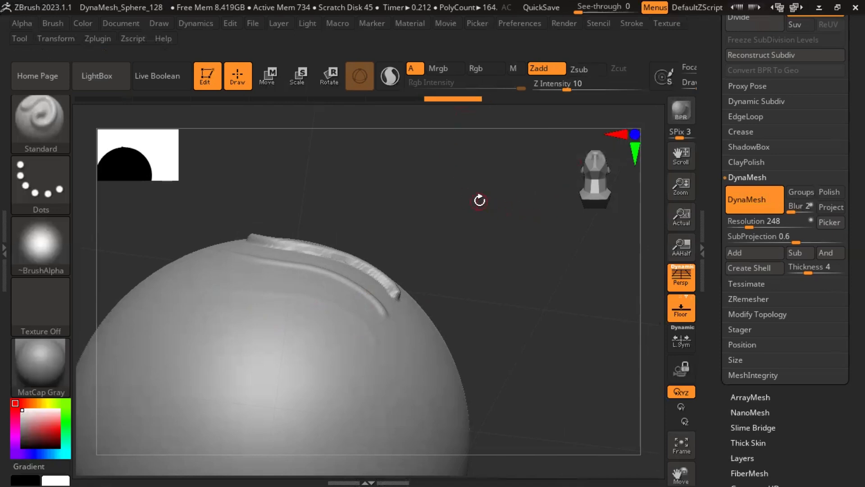
# - Switch to the ClayBuildup brush and sculpt three progressively wider curved strips, one above the other, on the clean sphere at Z Intensity 20
pyautogui.moveTo(478, 198); pyautogui.dragTo(479, 239)
pyautogui.click(45, 126)
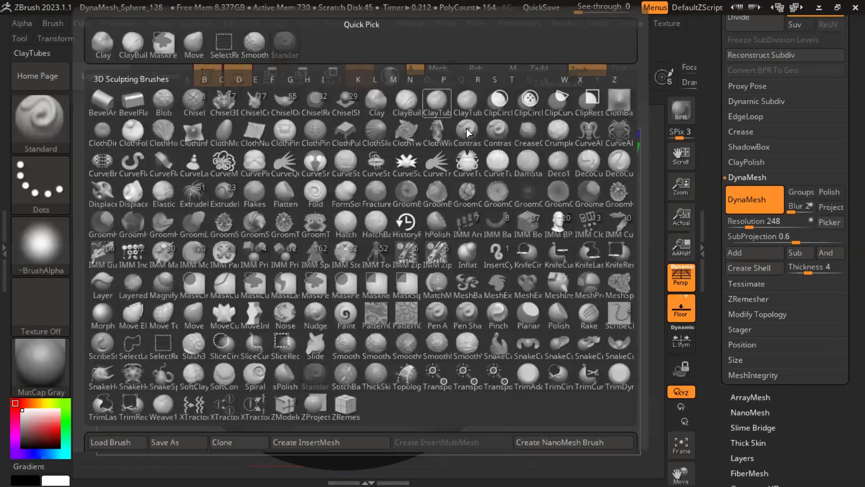
pyautogui.click(405, 100)
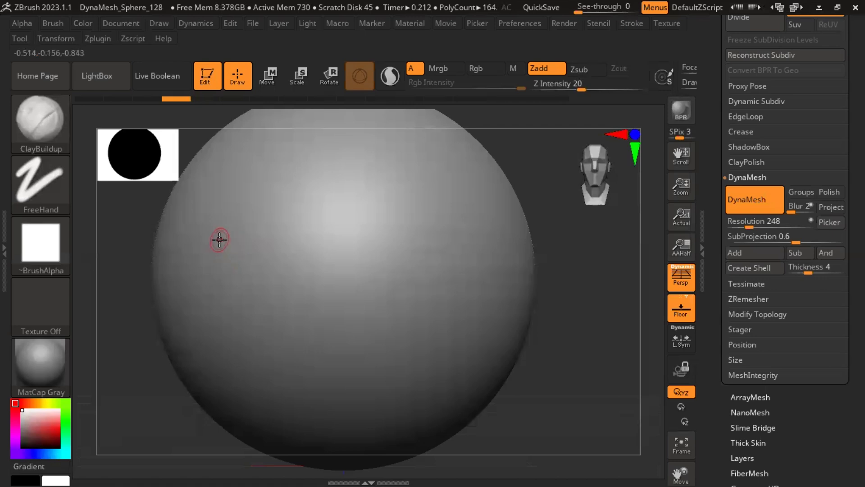
pyautogui.moveTo(214, 244)
pyautogui.mouseDown()
pyautogui.moveTo(289, 266)
pyautogui.moveTo(381, 312)
pyautogui.mouseUp()
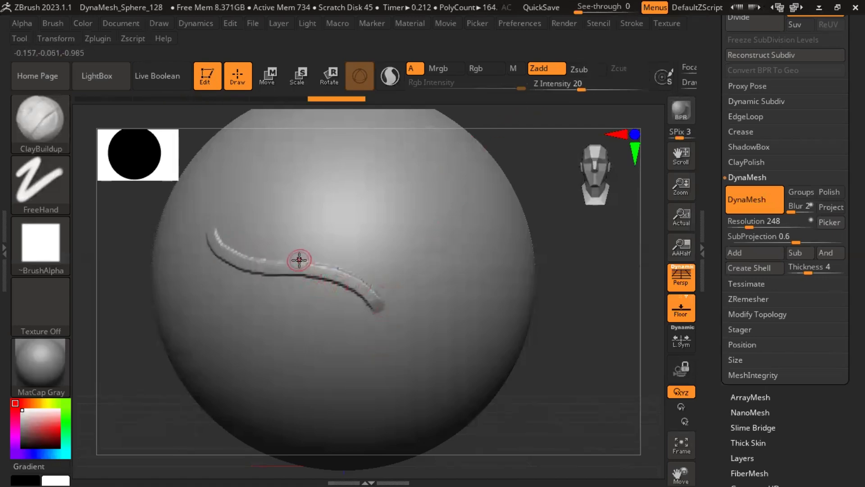
pyautogui.moveTo(251, 199)
pyautogui.mouseDown()
pyautogui.moveTo(338, 218)
pyautogui.moveTo(462, 273)
pyautogui.mouseUp()
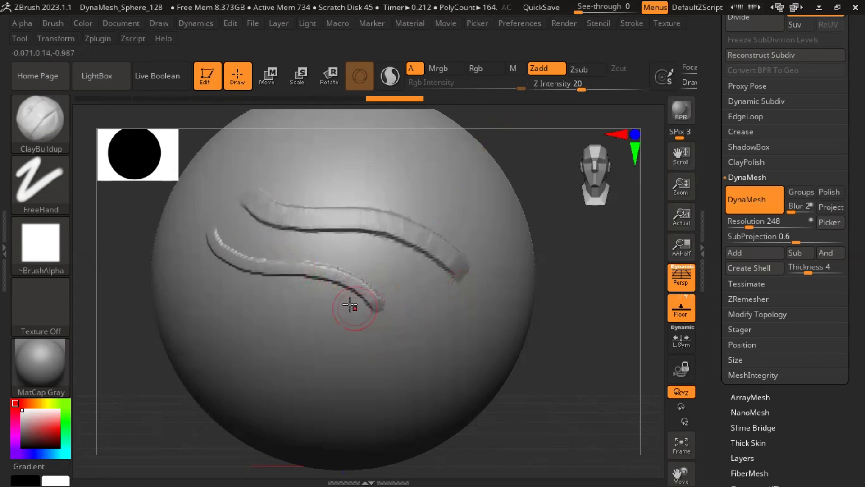
pyautogui.moveTo(271, 156)
pyautogui.mouseDown()
pyautogui.moveTo(348, 161)
pyautogui.moveTo(479, 203)
pyautogui.mouseUp()
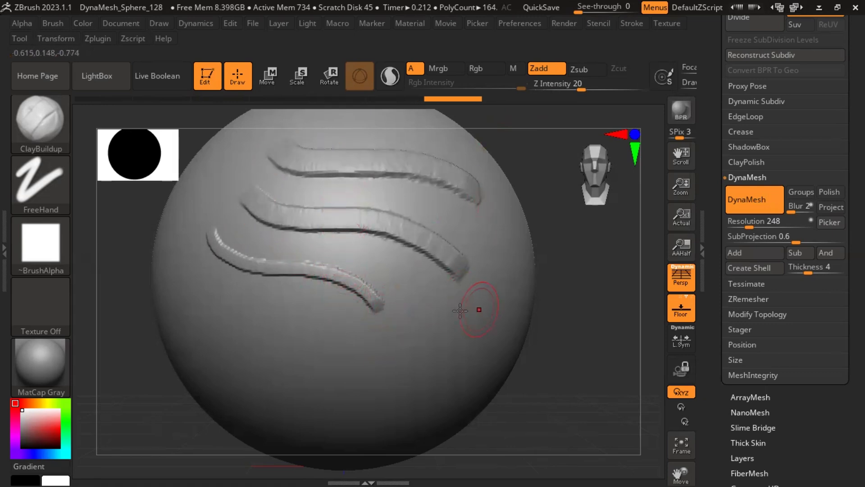
# - Undo the three ClayBuildup strips of different widths
pyautogui.hotkey('ctrl', 'z')
pyautogui.hotkey('ctrl', 'z')
pyautogui.hotkey('ctrl', 'z')
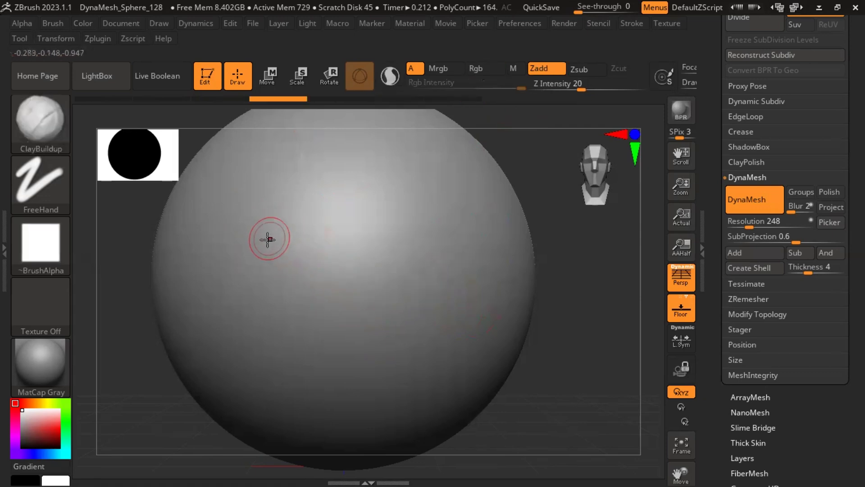
# - Sculpt a curved ClayBuildup strip at Z Intensity 20 and a second one below it at Z Intensity 72, comparing their heights
pyautogui.moveTo(266, 211)
pyautogui.mouseDown()
pyautogui.moveTo(380, 216)
pyautogui.moveTo(436, 255)
pyautogui.mouseUp()
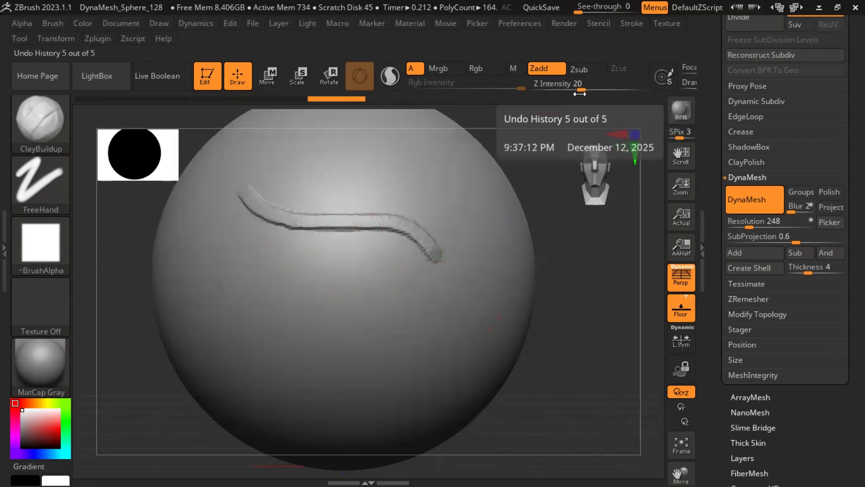
pyautogui.moveTo(583, 91); pyautogui.dragTo(630, 85)
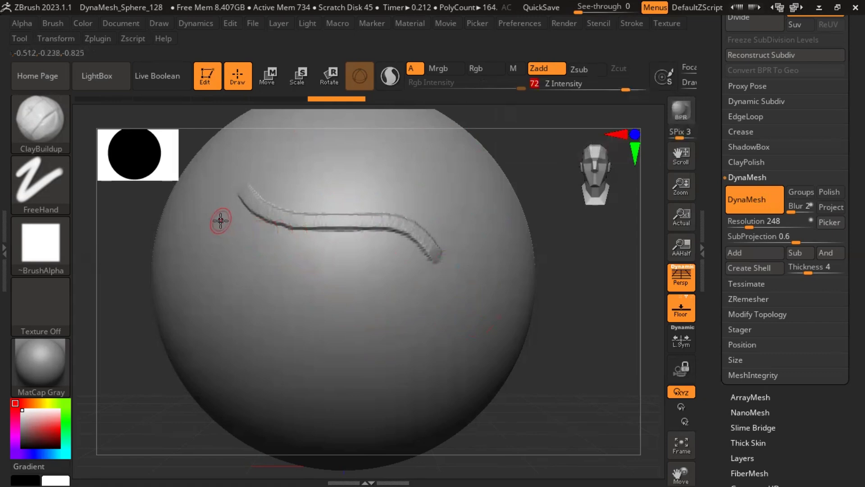
pyautogui.moveTo(219, 218)
pyautogui.mouseDown()
pyautogui.moveTo(247, 244)
pyautogui.moveTo(347, 254)
pyautogui.moveTo(433, 289)
pyautogui.mouseUp()
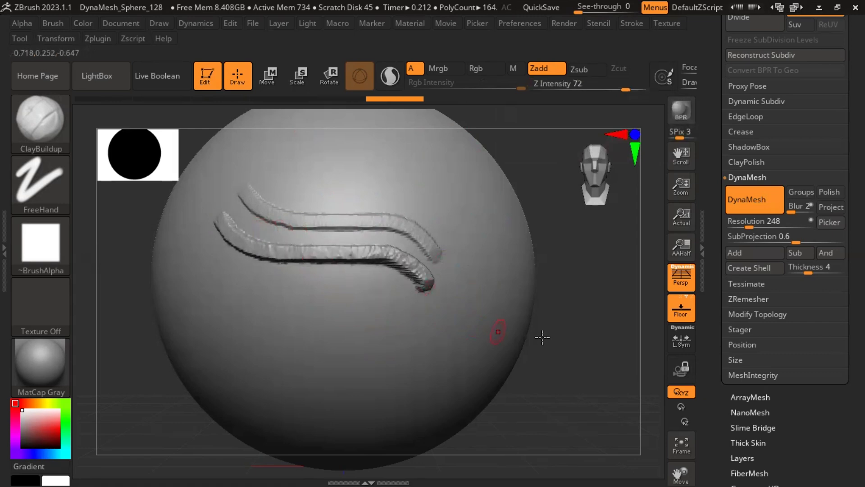
pyautogui.moveTo(560, 365)
pyautogui.mouseDown()
pyautogui.moveTo(581, 300)
pyautogui.moveTo(571, 366)
pyautogui.mouseUp()
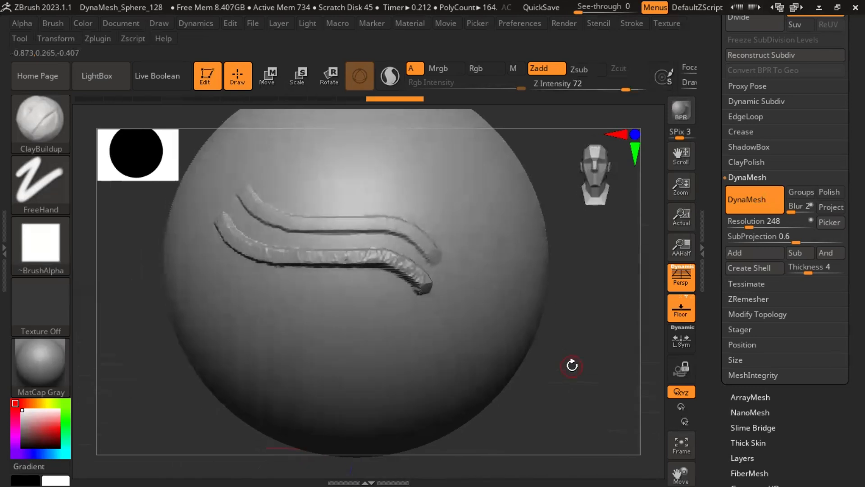
# - Lower the ClayBuildup brush's Z Intensity to 5 and sculpt a faint curved strip below the other two
pyautogui.moveTo(631, 87); pyautogui.dragTo(538, 87)
pyautogui.moveTo(210, 265); pyautogui.dragTo(285, 293)
pyautogui.moveTo(552, 338); pyautogui.dragTo(498, 311)
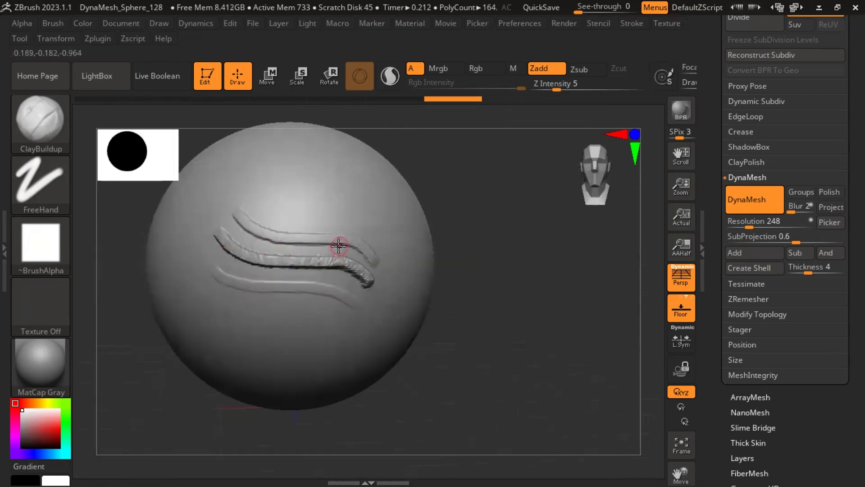
# - Undo the three ClayBuildup strips made at different Z Intensity values
pyautogui.hotkey('ctrl', 'z')
pyautogui.hotkey('ctrl', 'z')
pyautogui.hotkey('ctrl', 'z')
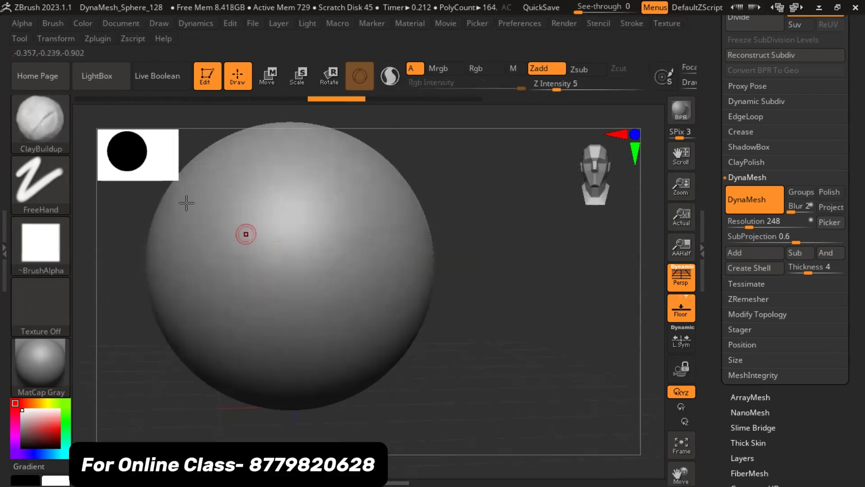
# - Switch to the DamStandard brush, carve a trial curved groove across the sphere and undo it
pyautogui.click(41, 122)
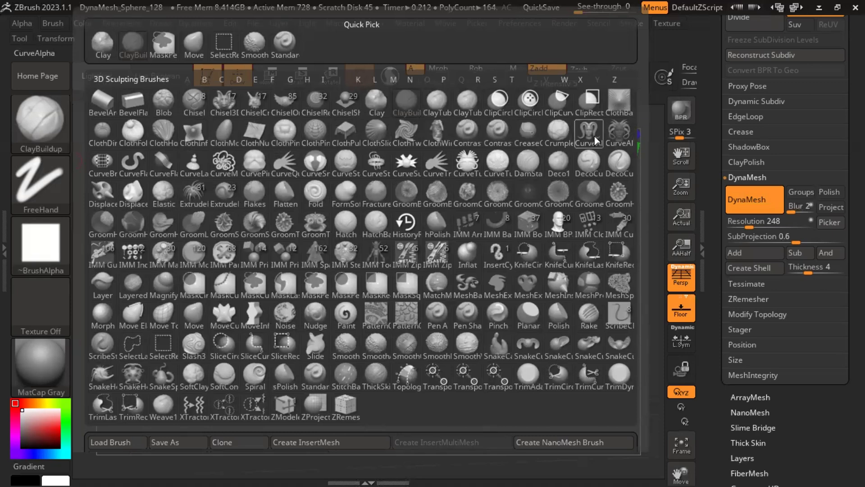
pyautogui.click(528, 163)
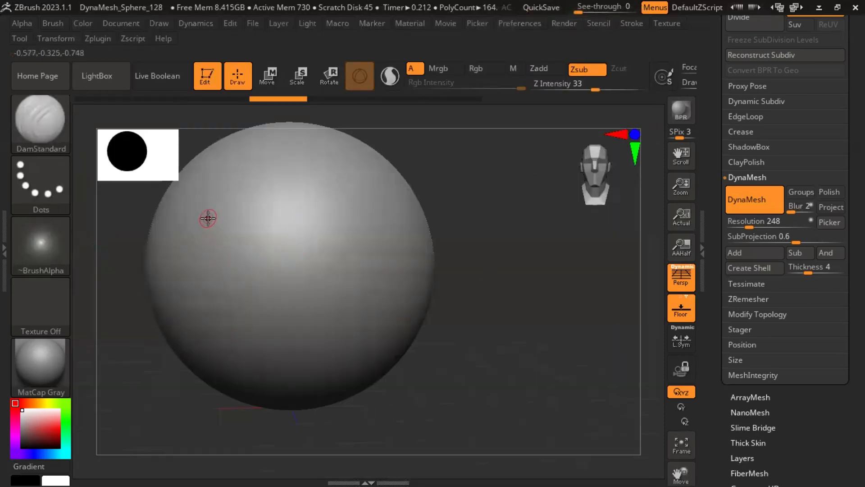
pyautogui.moveTo(279, 238); pyautogui.dragTo(408, 318)
pyautogui.keyDown('ctrl'); pyautogui.moveTo(478, 304); pyautogui.dragTo(474, 326, button='right'); pyautogui.keyUp('ctrl')
pyautogui.hotkey('ctrl', 'z')
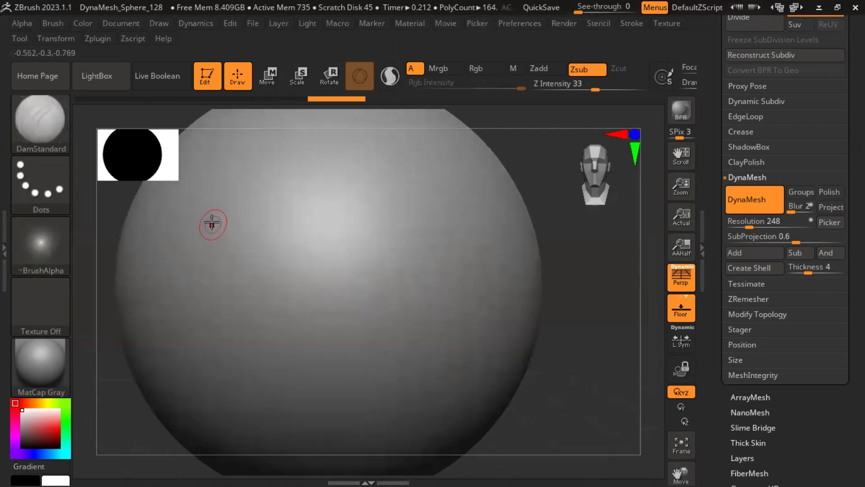
# - Carve two curved DamStandard grooves at Z Intensity 33 across the enlarged sphere and undo both
pyautogui.moveTo(267, 256)
pyautogui.mouseDown()
pyautogui.moveTo(354, 257)
pyautogui.moveTo(442, 300)
pyautogui.moveTo(456, 329)
pyautogui.mouseUp()
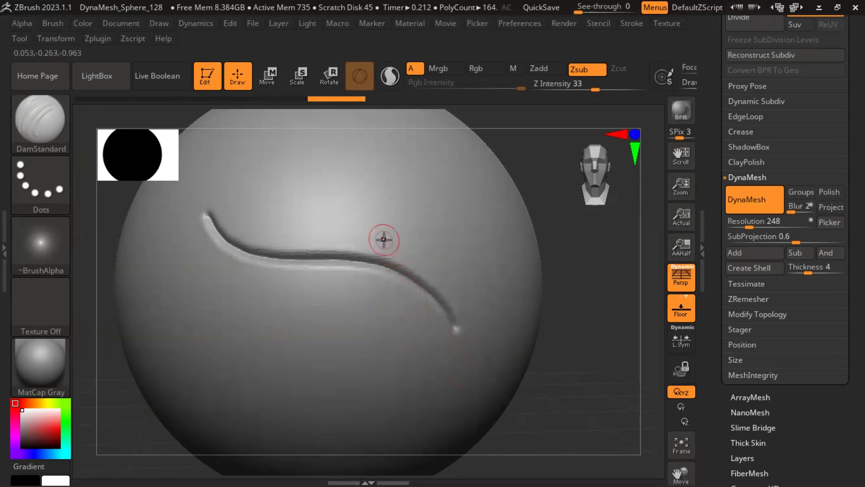
pyautogui.moveTo(249, 175)
pyautogui.mouseDown()
pyautogui.moveTo(303, 199)
pyautogui.moveTo(394, 205)
pyautogui.moveTo(523, 338)
pyautogui.mouseUp()
pyautogui.hotkey('ctrl', 'z')
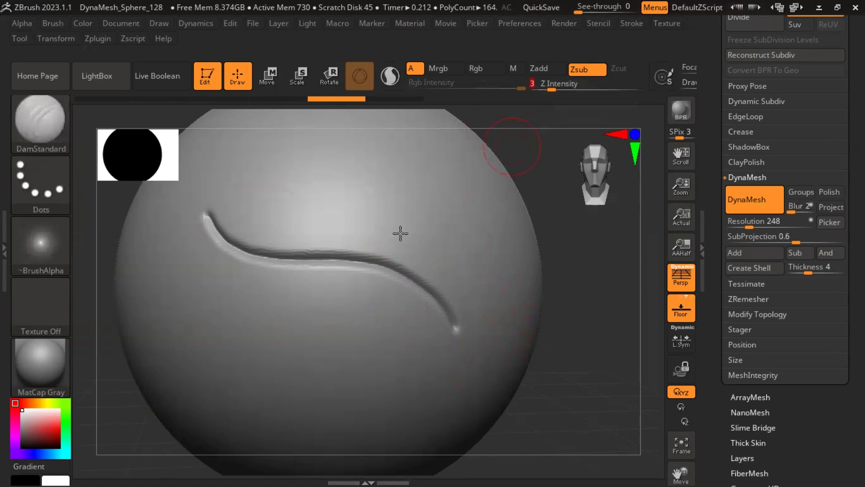
pyautogui.hotkey('ctrl', 'z')
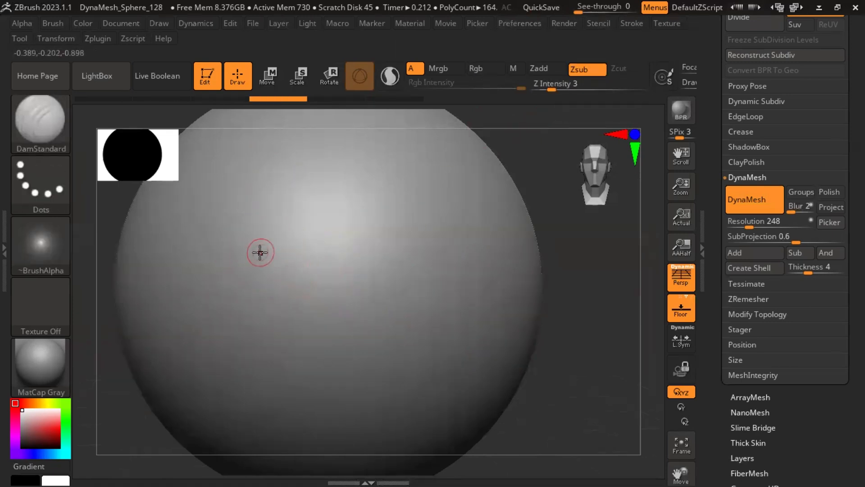
# - Carve a curved DamStandard groove at Z Intensity 29 and a deeper one above it at Z Intensity 76
pyautogui.moveTo(551, 88); pyautogui.dragTo(592, 89)
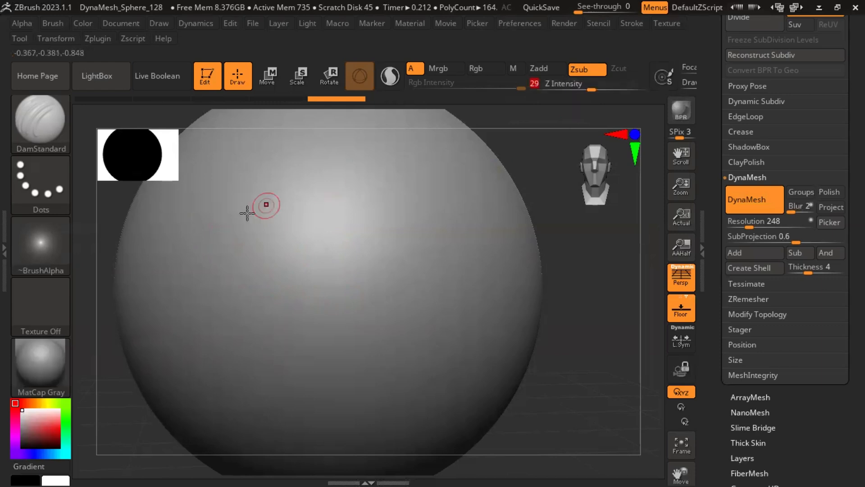
pyautogui.moveTo(206, 209)
pyautogui.mouseDown()
pyautogui.moveTo(262, 242)
pyautogui.moveTo(415, 306)
pyautogui.mouseUp()
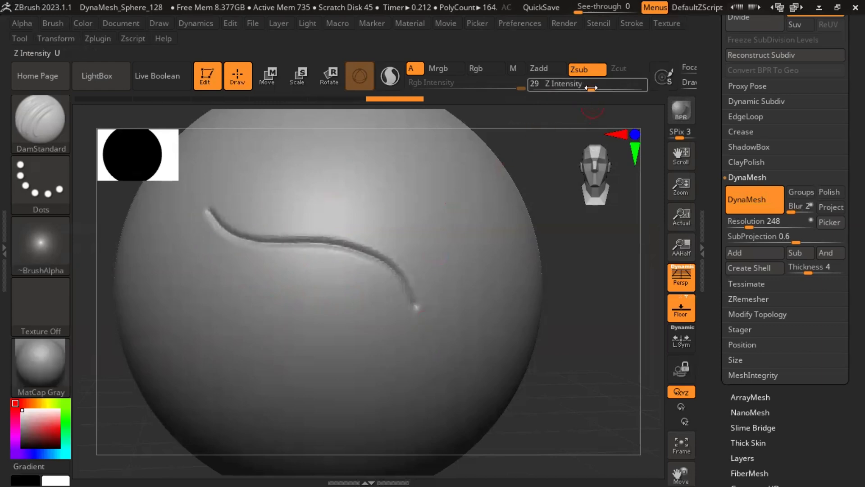
pyautogui.moveTo(592, 89); pyautogui.dragTo(637, 88)
pyautogui.moveTo(238, 174)
pyautogui.mouseDown()
pyautogui.moveTo(269, 190)
pyautogui.moveTo(367, 201)
pyautogui.moveTo(464, 285)
pyautogui.mouseUp()
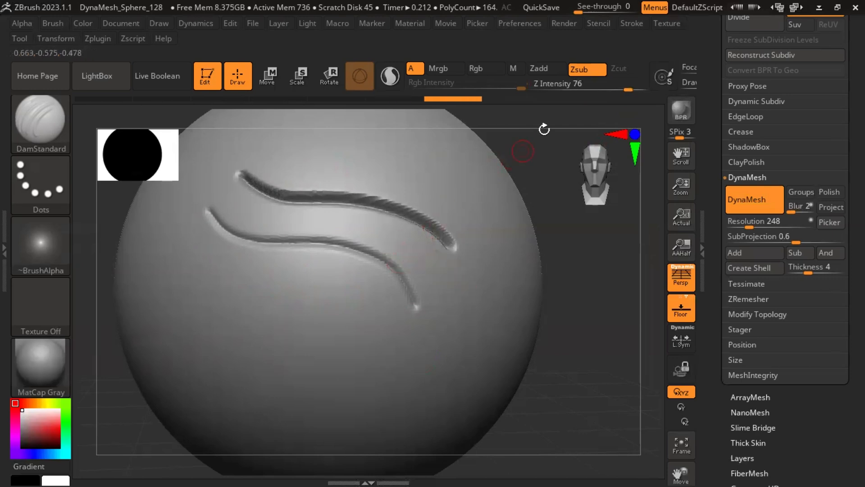
# - Lower the DamStandard brush's Z Intensity to 5 and carve a short faint groove below the other two, going over it twice
pyautogui.click(554, 84)
pyautogui.write('4')
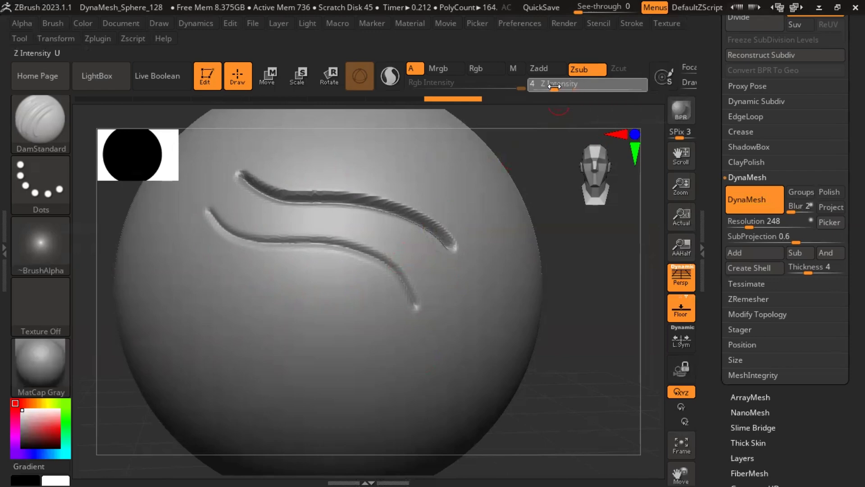
pyautogui.press('Return')
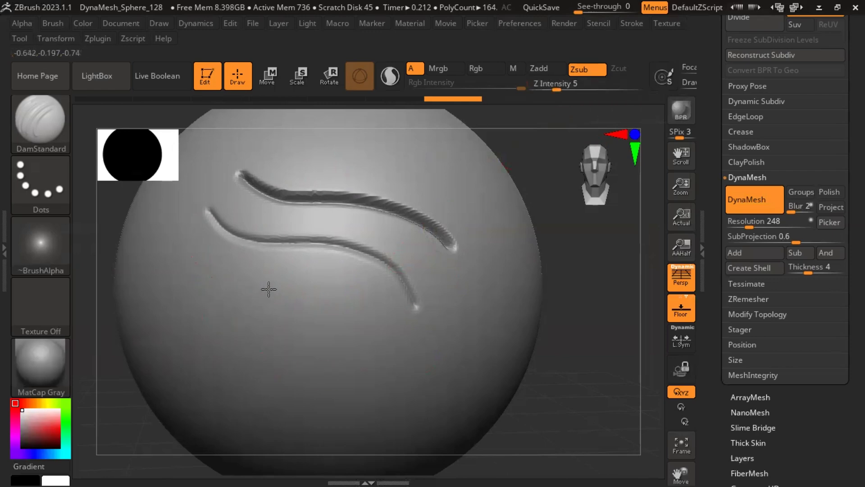
pyautogui.moveTo(207, 278); pyautogui.dragTo(325, 306)
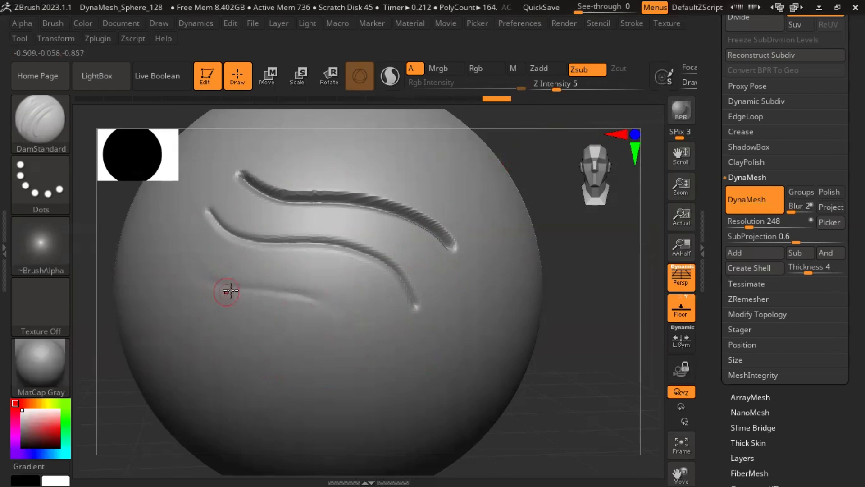
pyautogui.moveTo(232, 291); pyautogui.dragTo(315, 303)
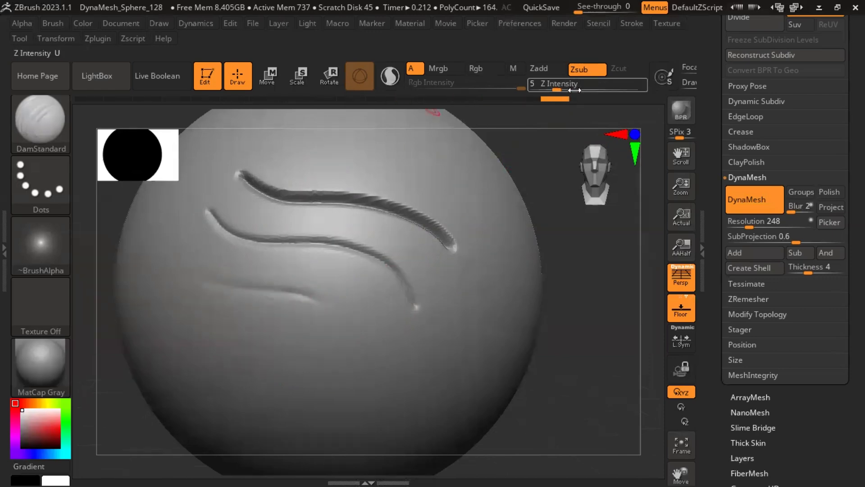
# - Set Z Intensity to 27 and raise a curved ridge below the faint groove by inverting the DamStandard stroke
pyautogui.moveTo(557, 89); pyautogui.dragTo(591, 93)
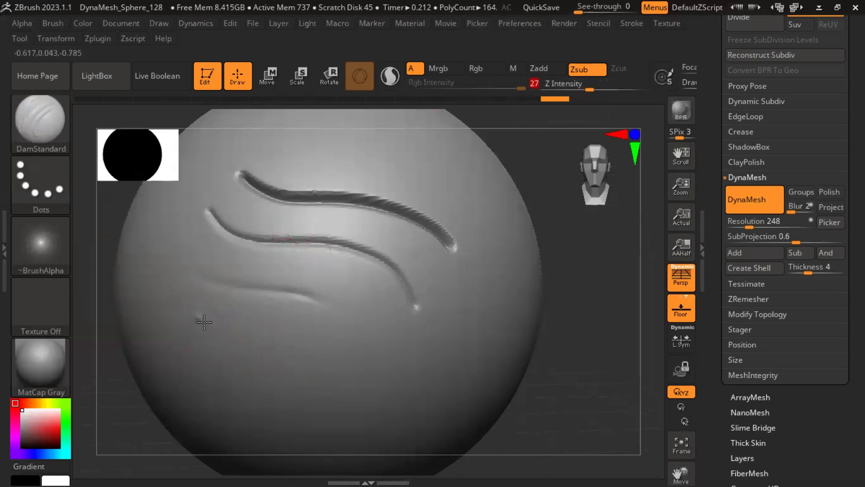
pyautogui.moveTo(199, 320)
pyautogui.mouseDown()
pyautogui.moveTo(276, 329)
pyautogui.moveTo(376, 369)
pyautogui.mouseUp()
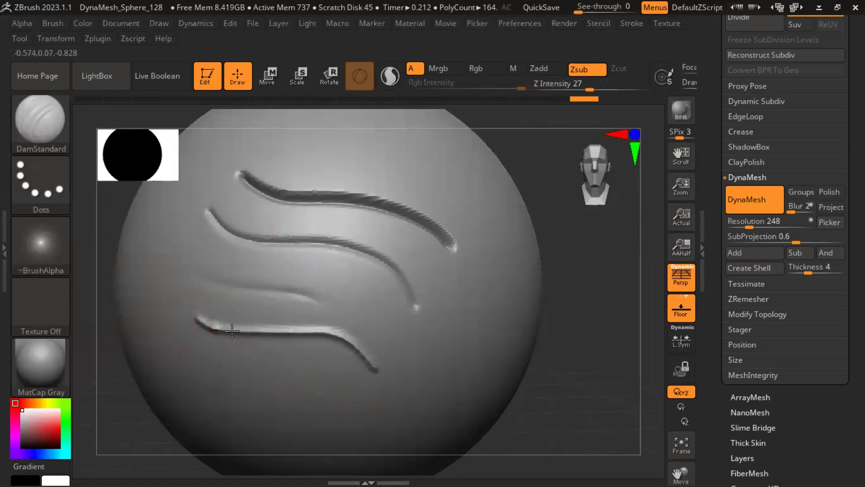
pyautogui.moveTo(232, 331); pyautogui.dragTo(417, 383)
pyautogui.moveTo(554, 351); pyautogui.dragTo(572, 339)
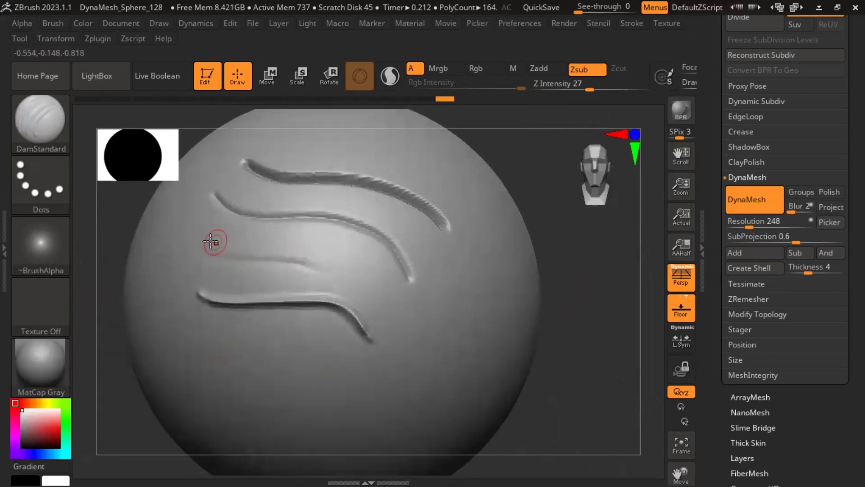
# - Carve a curved groove along the faint one at Z Intensity 27 and raise a short ridge between it and the lowest ridge
pyautogui.moveTo(299, 251); pyautogui.dragTo(380, 280)
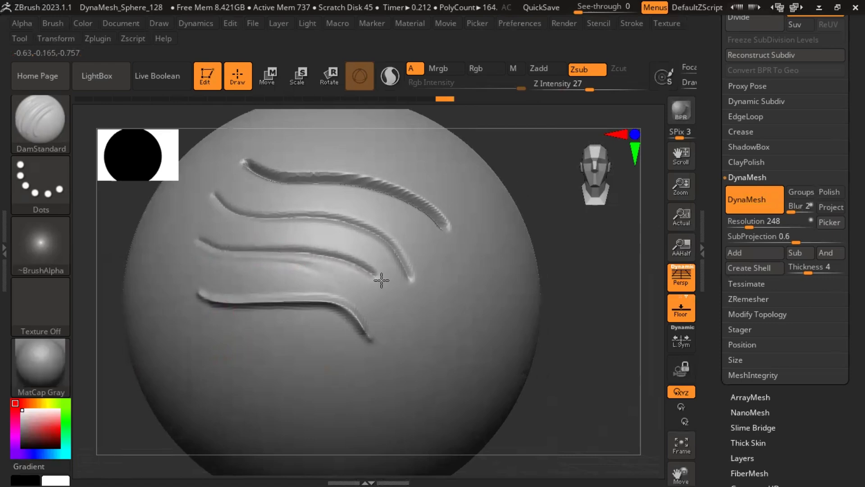
pyautogui.moveTo(568, 375); pyautogui.dragTo(578, 361)
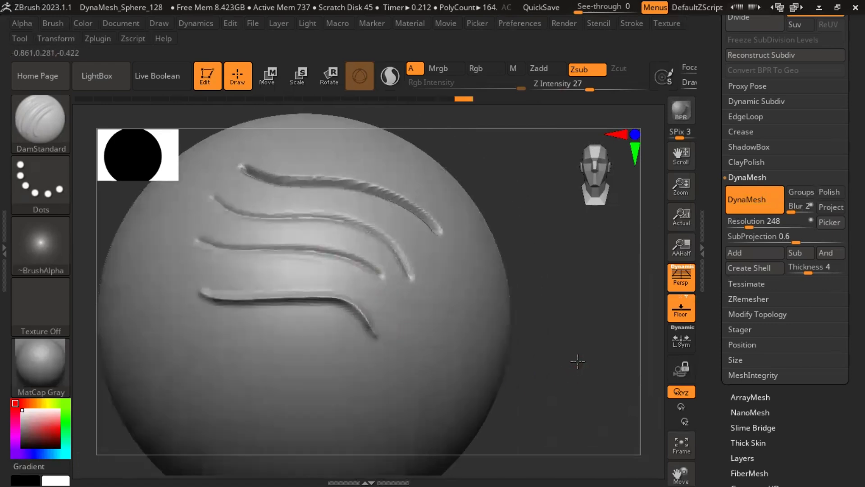
pyautogui.moveTo(185, 263); pyautogui.dragTo(326, 271)
pyautogui.moveTo(193, 265); pyautogui.dragTo(328, 272)
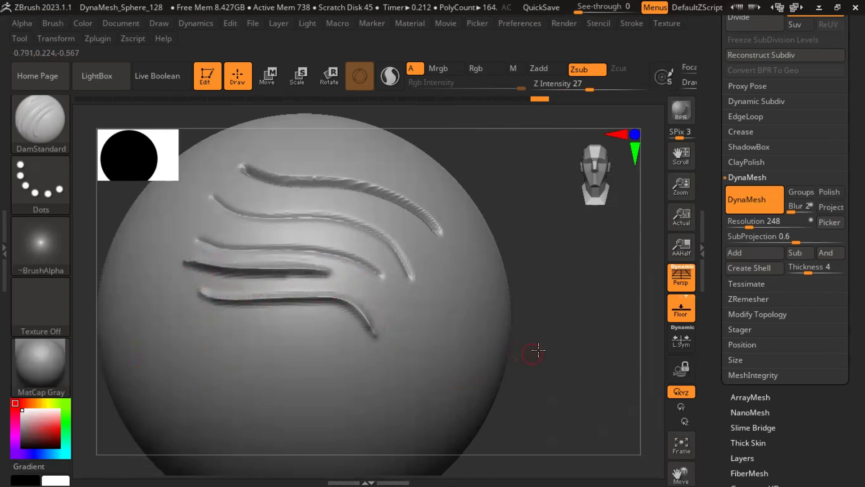
pyautogui.moveTo(537, 351)
pyautogui.mouseDown()
pyautogui.moveTo(544, 280)
pyautogui.moveTo(535, 277)
pyautogui.moveTo(510, 351)
pyautogui.moveTo(526, 378)
pyautogui.mouseUp()
pyautogui.moveTo(567, 241); pyautogui.dragTo(548, 183)
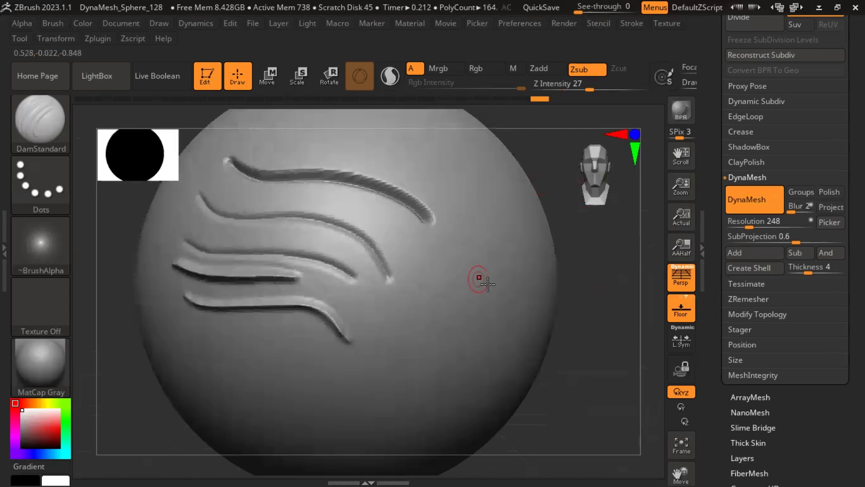
pyautogui.moveTo(592, 325); pyautogui.dragTo(584, 299)
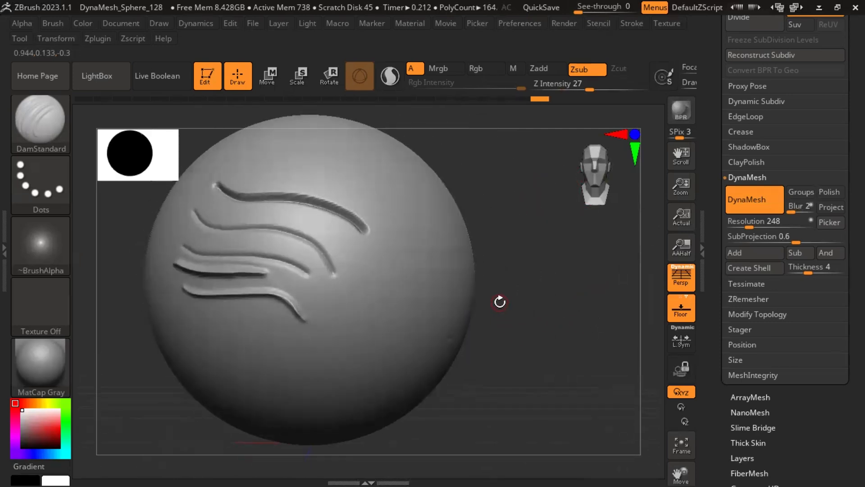
pyautogui.keyDown('ctrl'); pyautogui.moveTo(554, 327); pyautogui.dragTo(579, 376, button='right'); pyautogui.keyUp('ctrl')
pyautogui.click(45, 118)
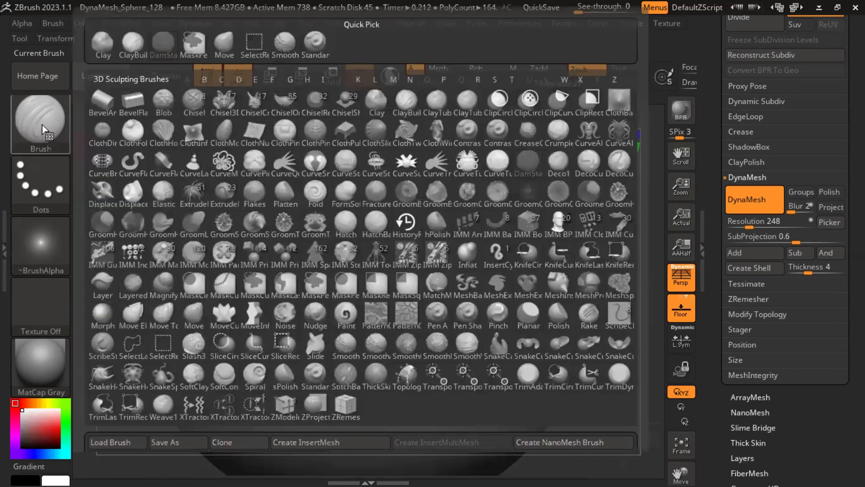
pyautogui.click(59, 128)
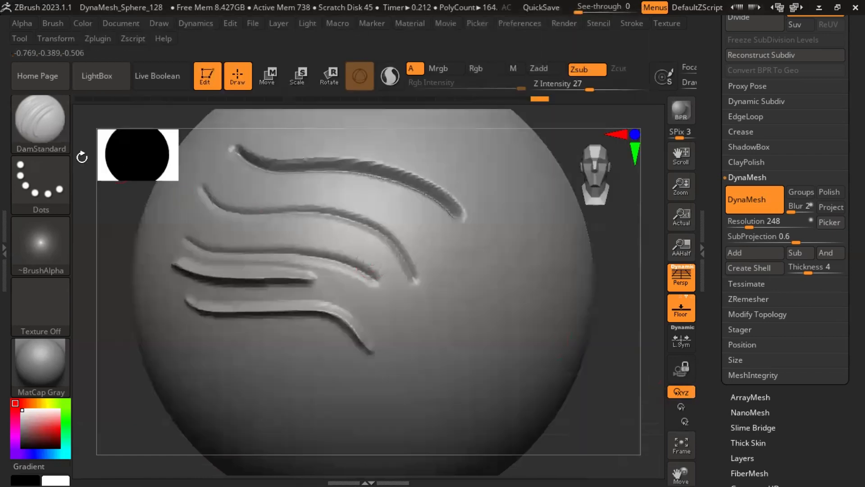
pyautogui.click(45, 128)
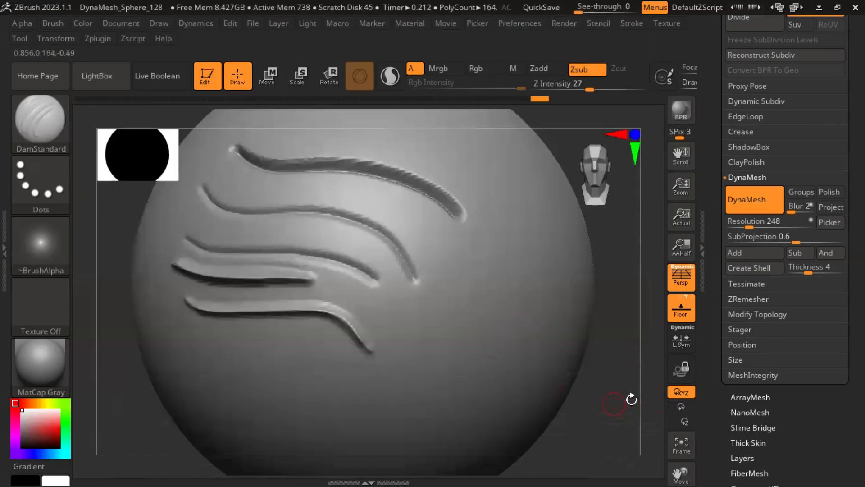
pyautogui.keyDown('ctrl'); pyautogui.moveTo(601, 359); pyautogui.dragTo(597, 344, button='right'); pyautogui.keyUp('ctrl')
pyautogui.click(543, 359)
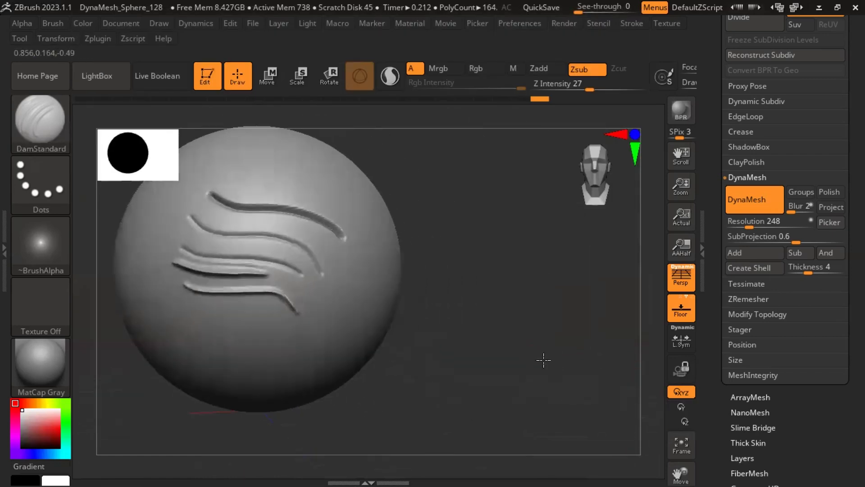
pyautogui.keyDown('ctrl'); pyautogui.moveTo(527, 354); pyautogui.dragTo(554, 394, button='right'); pyautogui.keyUp('ctrl')
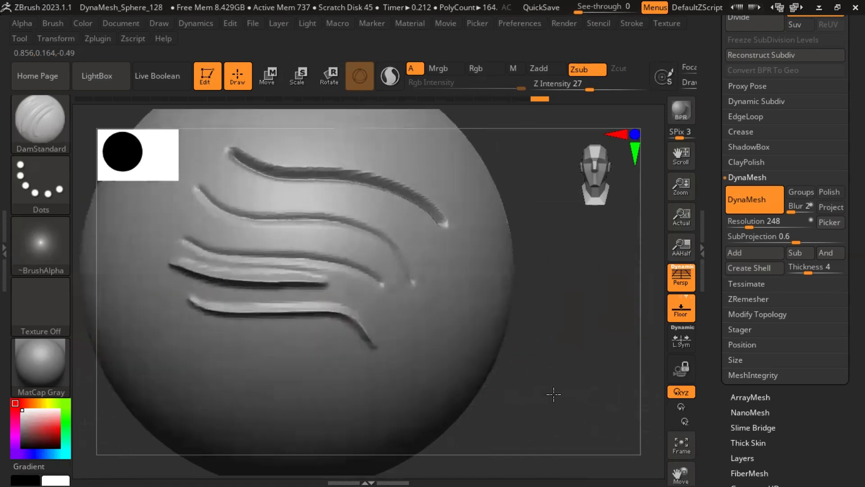
pyautogui.moveTo(596, 380); pyautogui.dragTo(594, 380)
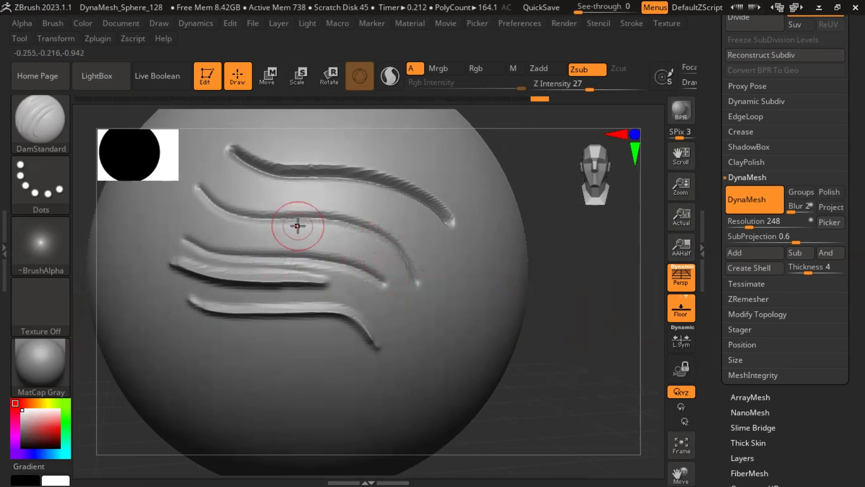
# - Soften all the DamStandard grooves and ridges with the Smooth brush at Z Intensity 100, from the two upper grooves down to the lowest ridge
pyautogui.press('shift')
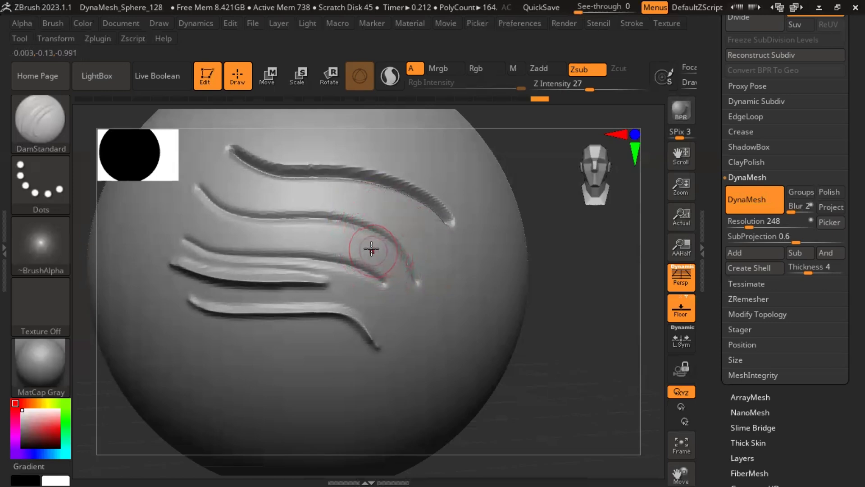
pyautogui.press('shift')
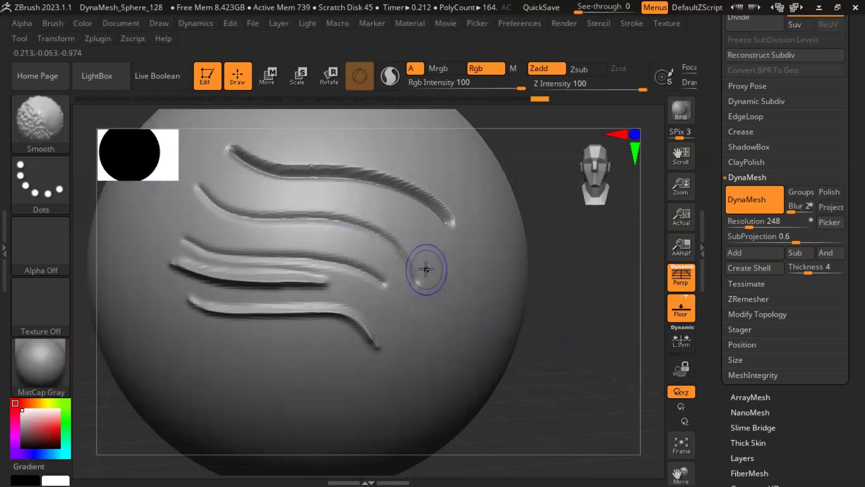
pyautogui.moveTo(428, 301)
pyautogui.keyDown('shift'); pyautogui.mouseDown()
pyautogui.moveTo(410, 262)
pyautogui.moveTo(450, 235)
pyautogui.mouseUp(); pyautogui.keyUp('shift')
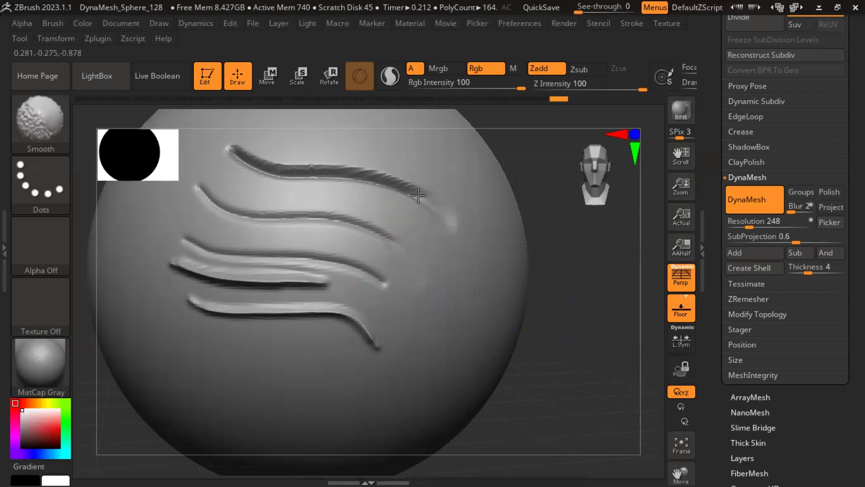
pyautogui.moveTo(418, 194)
pyautogui.keyDown('shift'); pyautogui.mouseDown()
pyautogui.moveTo(353, 170)
pyautogui.moveTo(245, 149)
pyautogui.mouseUp(); pyautogui.keyUp('shift')
pyautogui.moveTo(281, 223)
pyautogui.keyDown('shift'); pyautogui.mouseDown()
pyautogui.moveTo(392, 230)
pyautogui.moveTo(221, 209)
pyautogui.mouseUp(); pyautogui.keyUp('shift')
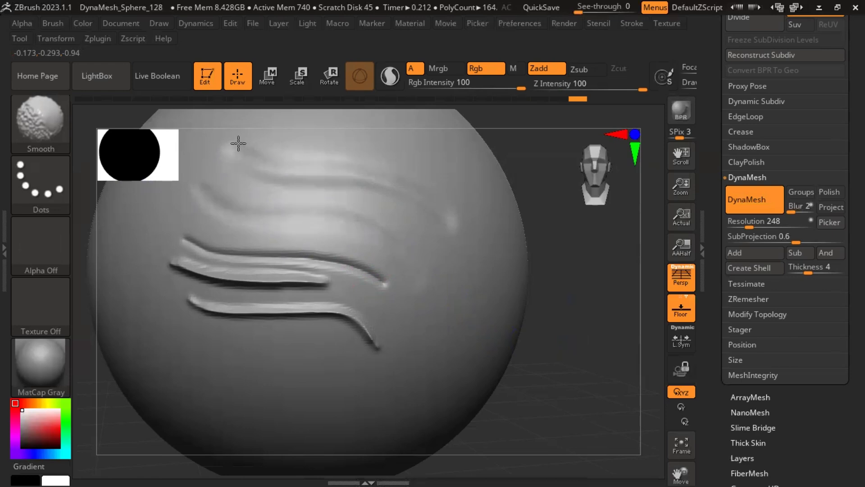
pyautogui.moveTo(279, 254)
pyautogui.keyDown('shift'); pyautogui.mouseDown()
pyautogui.moveTo(392, 282)
pyautogui.moveTo(189, 270)
pyautogui.moveTo(315, 311)
pyautogui.moveTo(329, 303)
pyautogui.moveTo(303, 305)
pyautogui.moveTo(329, 285)
pyautogui.mouseUp(); pyautogui.keyUp('shift')
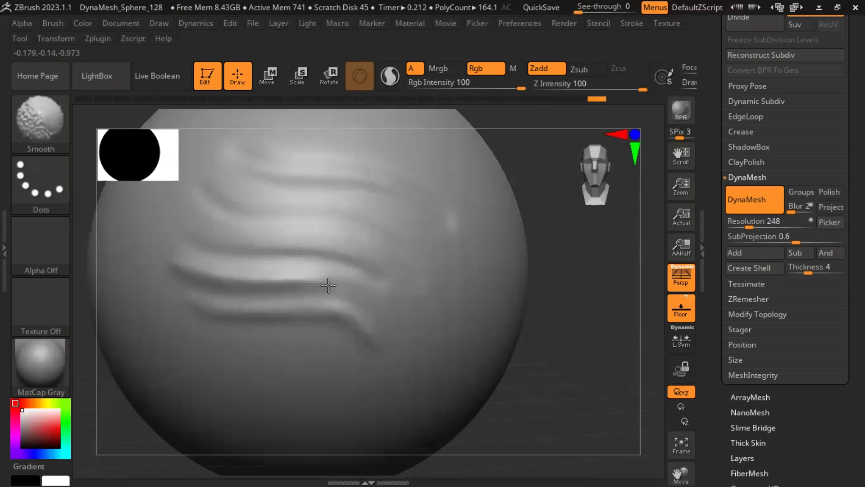